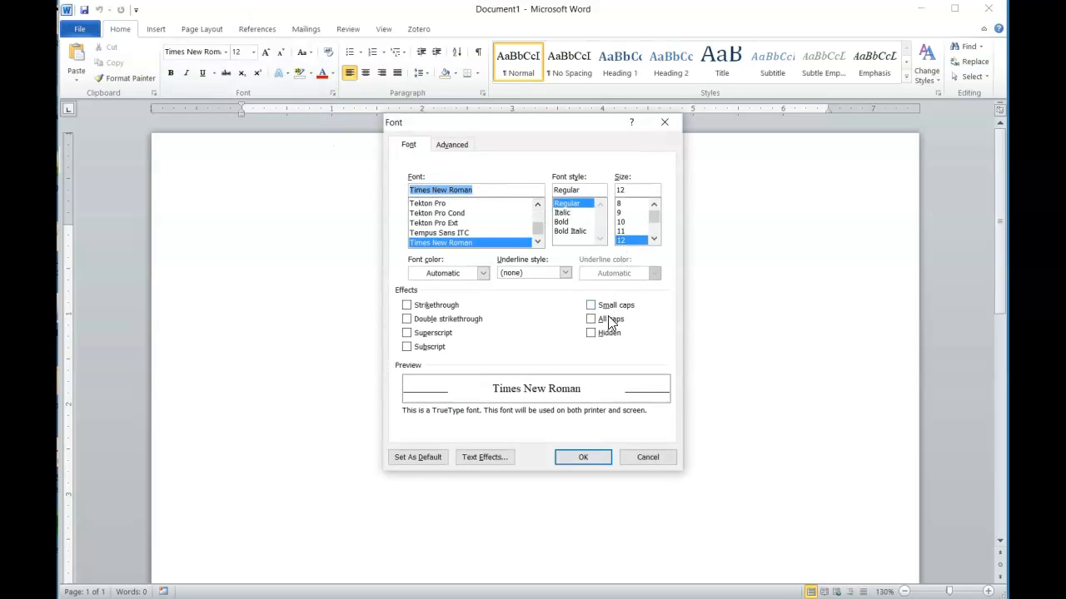
Save Times New Roman 12 pt as the default font for all Normal.dotm documents
click(417, 458)
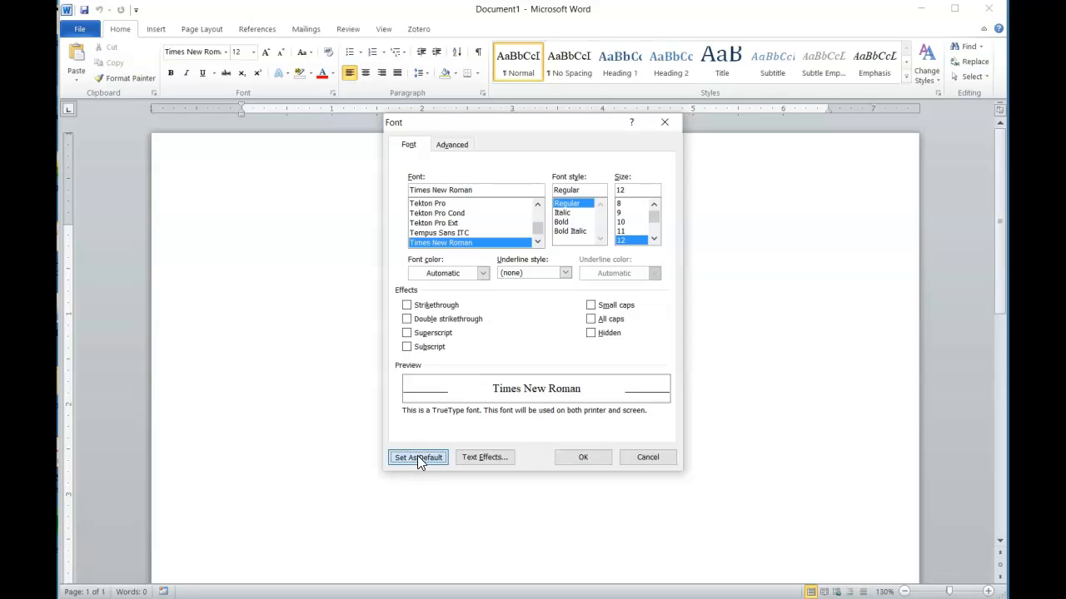
click(483, 302)
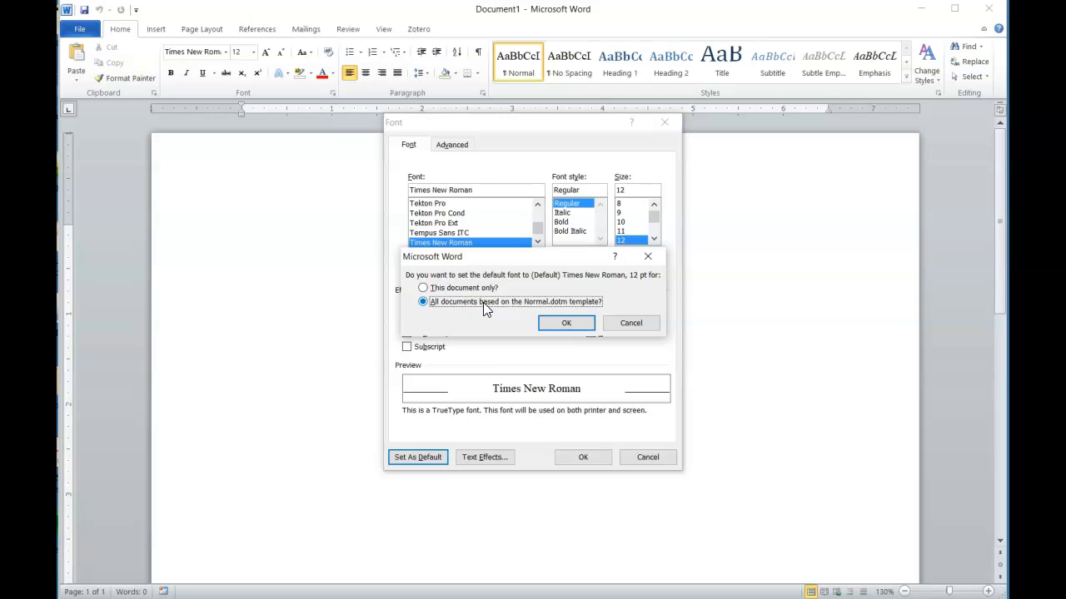
click(556, 323)
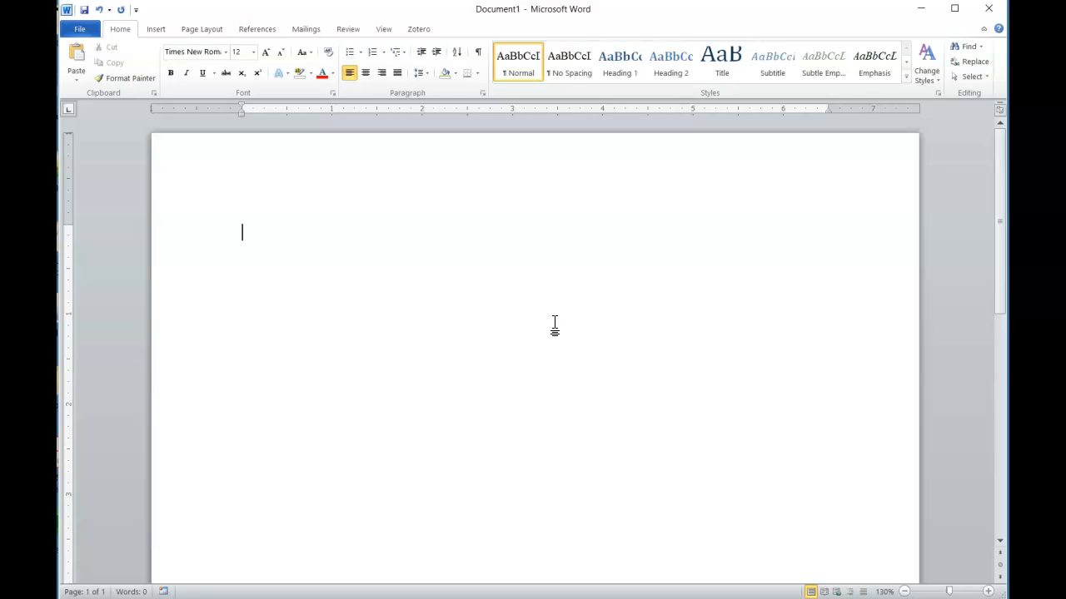
Put 'Lastname' and a plain page number at the current position in the page header
double_click(285, 175)
text(Lastname)
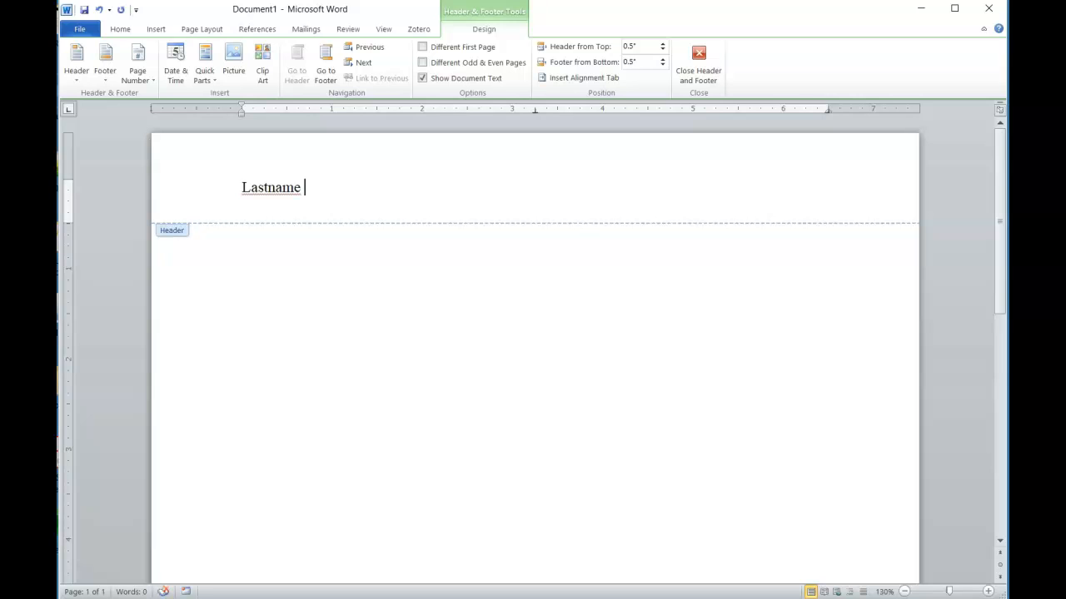
click(139, 68)
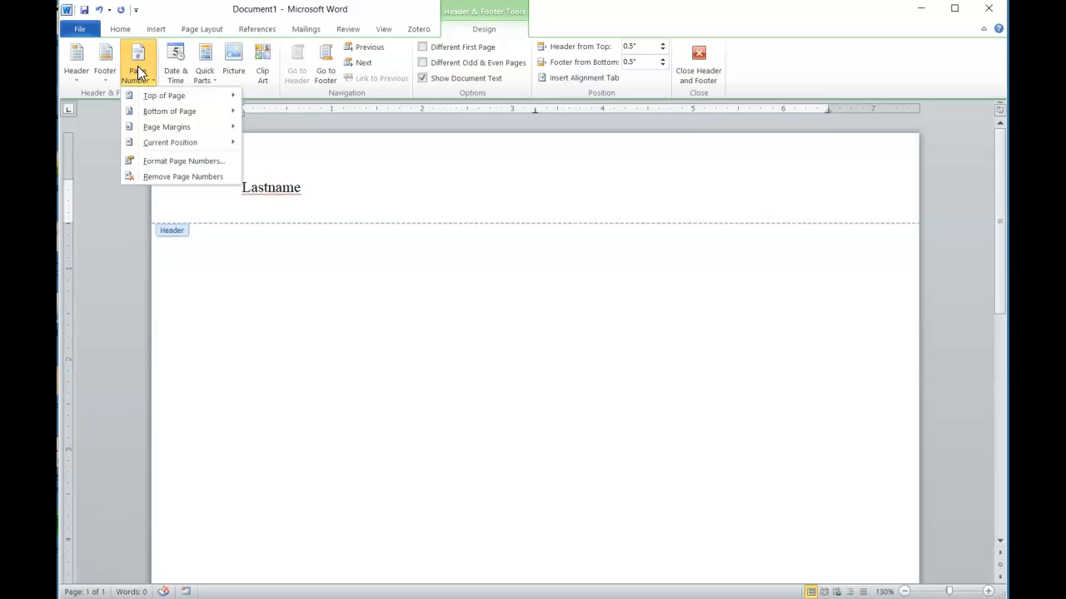
click(180, 143)
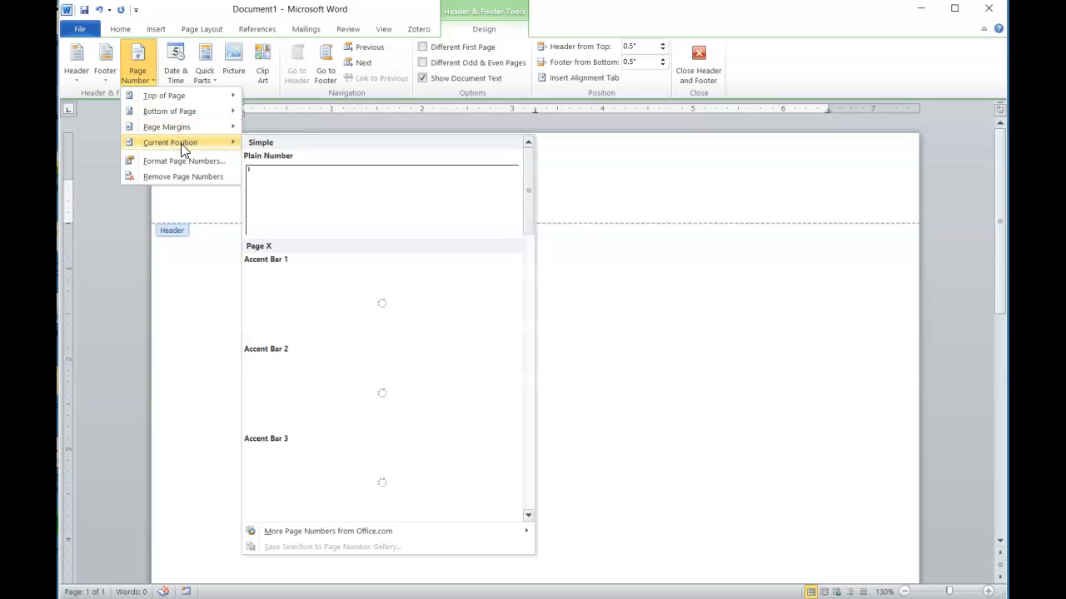
click(304, 189)
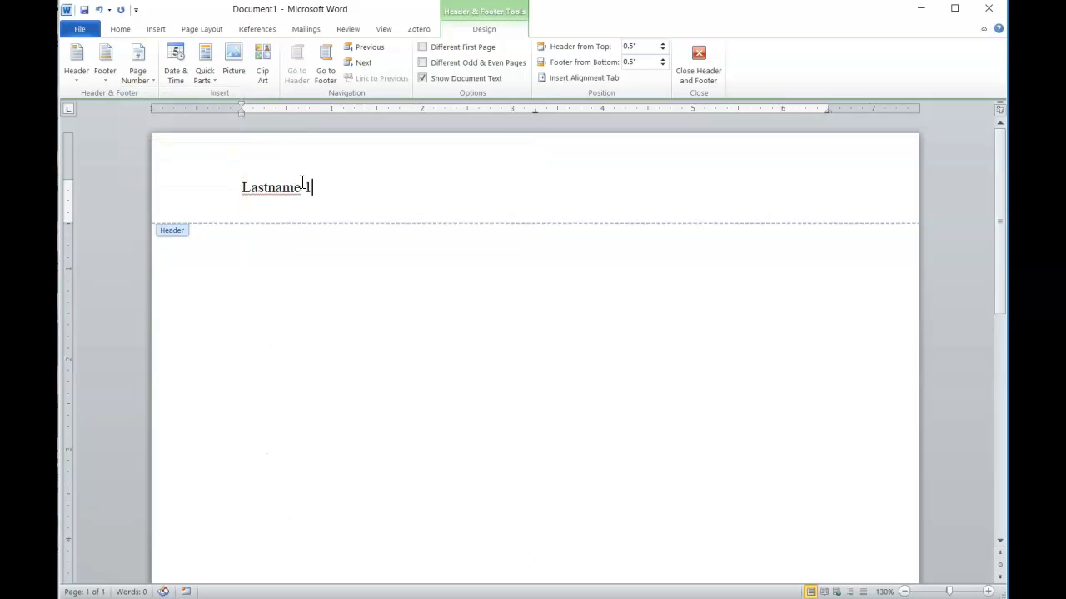
double_click(283, 256)
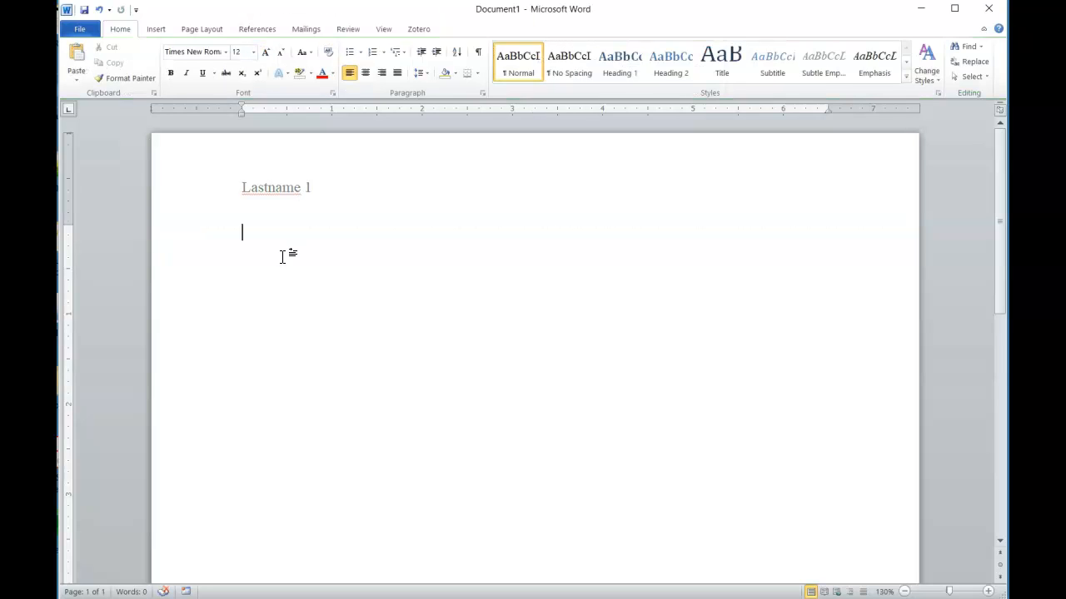
Type heading lines: student name, instructor name, Computer Science 115, Lenoir-Rhyne University, 30 March 2022
text(Firstname L)
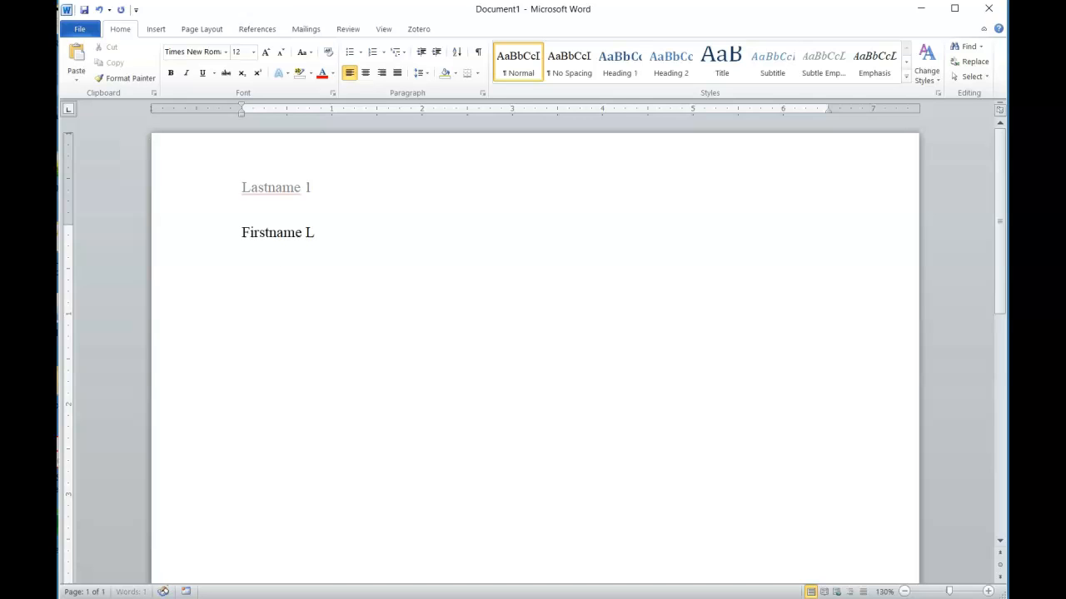
text(astname)
key(Return)
text(Prof)
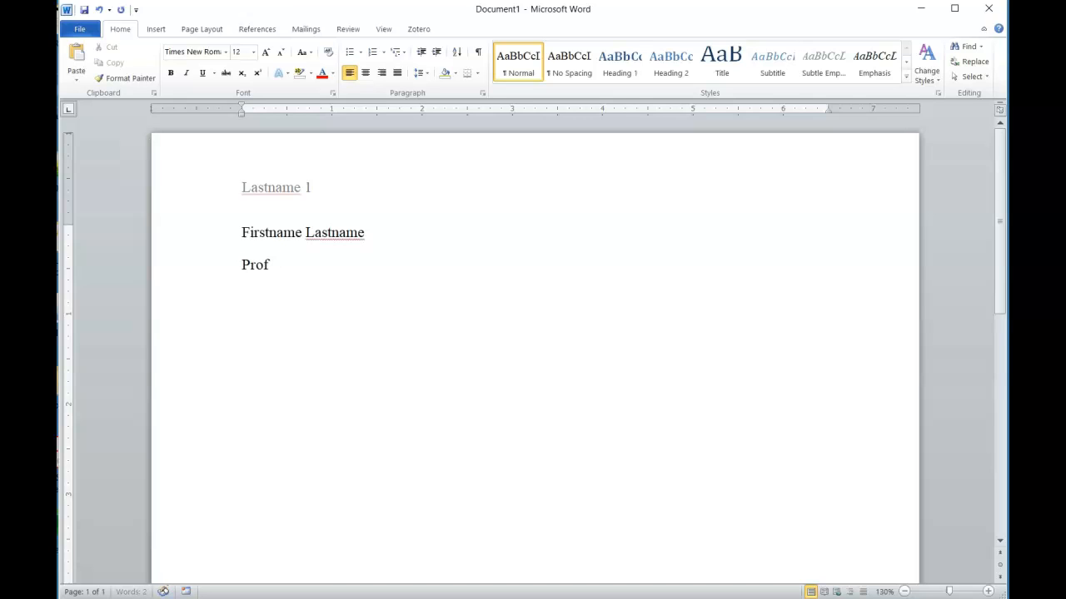
text(essor Senn)
key(Return)
text(Compute)
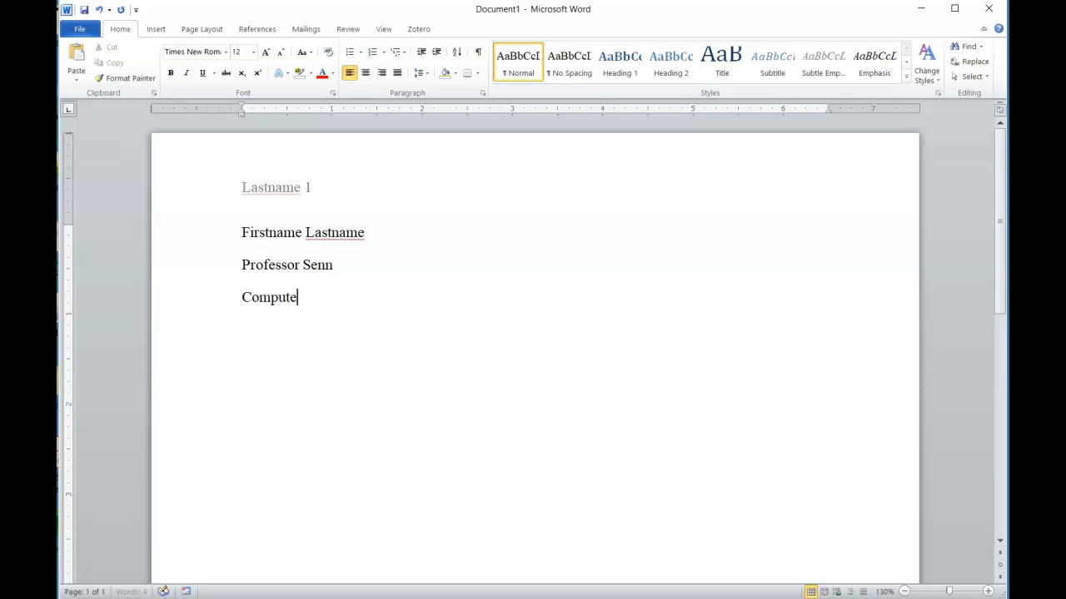
text(r Science 115)
key(Return)
text(Leno)
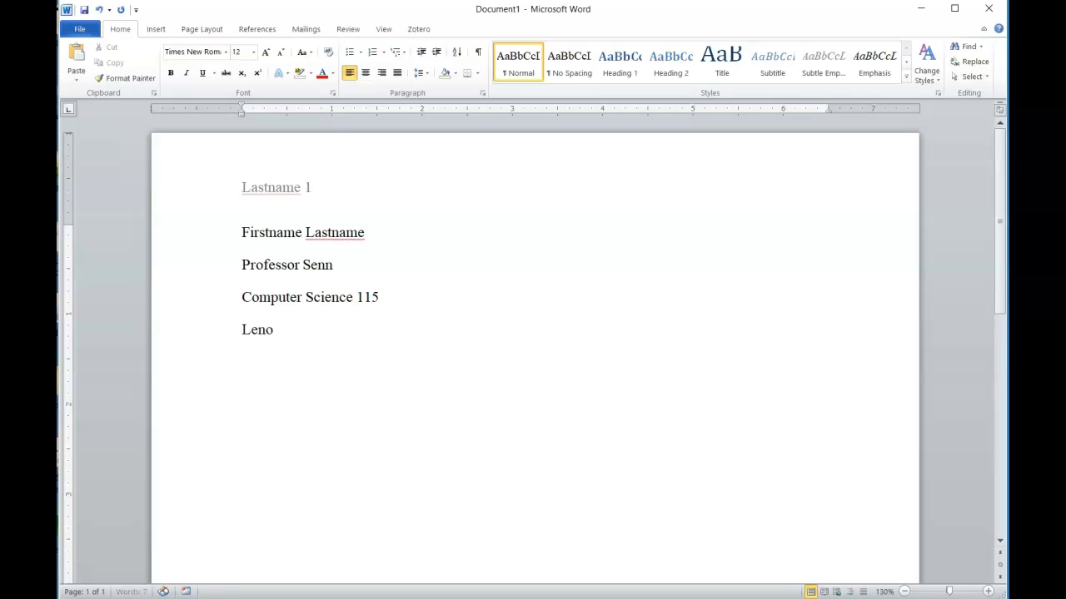
text(ir-Rhyne University)
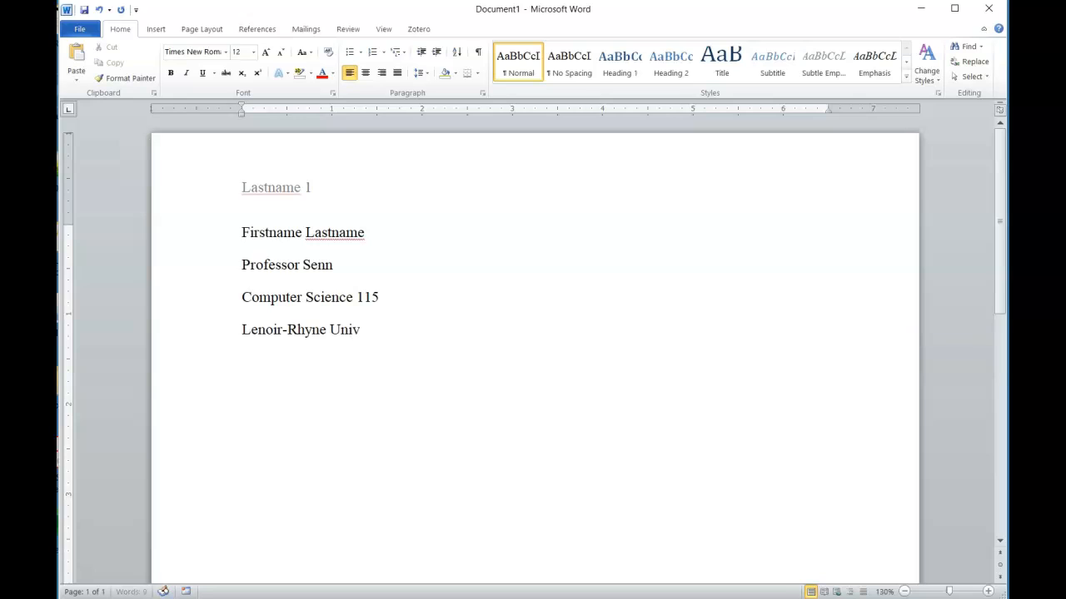
key(Return)
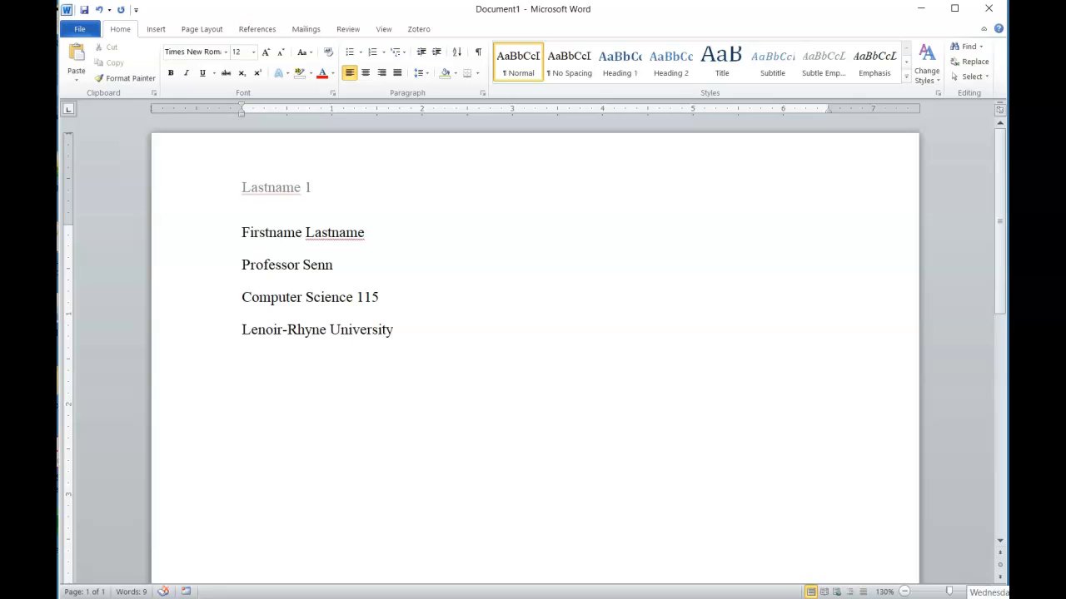
text(30 March 2022)
key(Return)
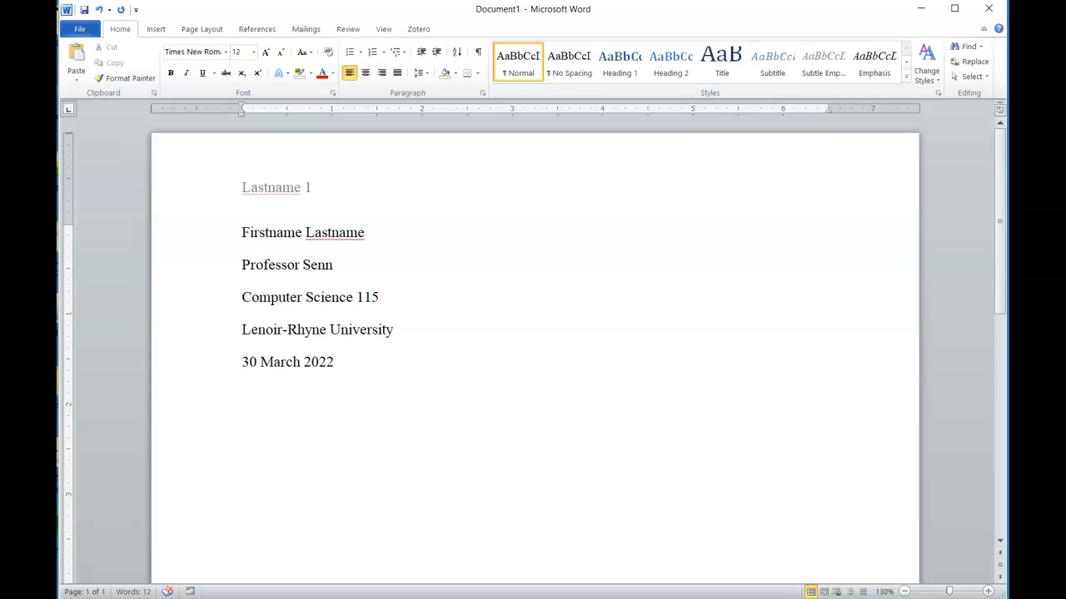
Add a centered 'Title: Subtitle' line below the heading
text(Title: Subtitle)
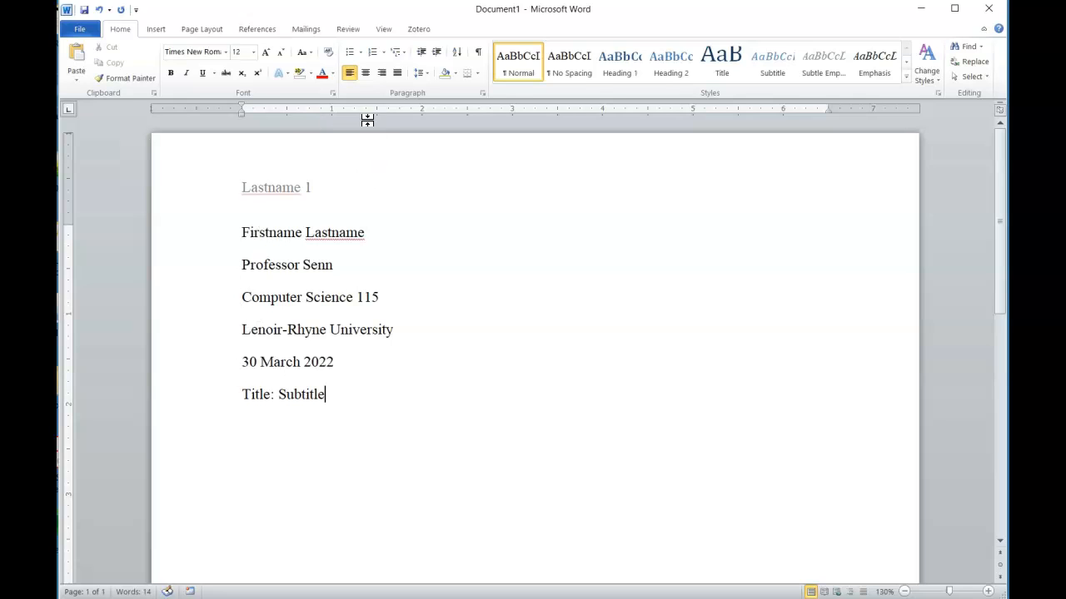
click(365, 74)
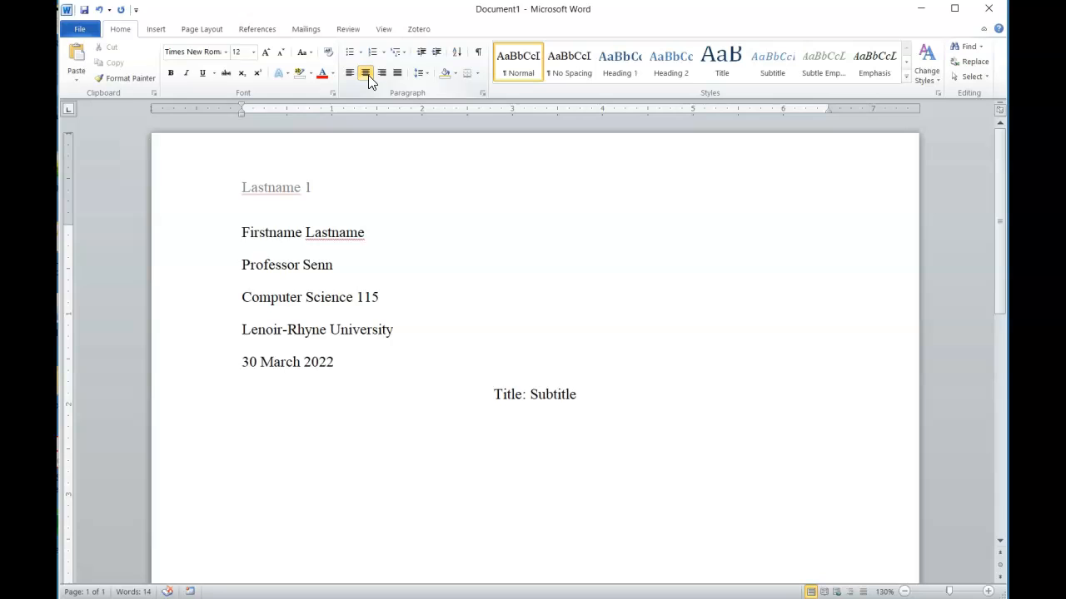
Right-align the Lastname 1 header and start a left-aligned empty paragraph after the title
double_click(270, 191)
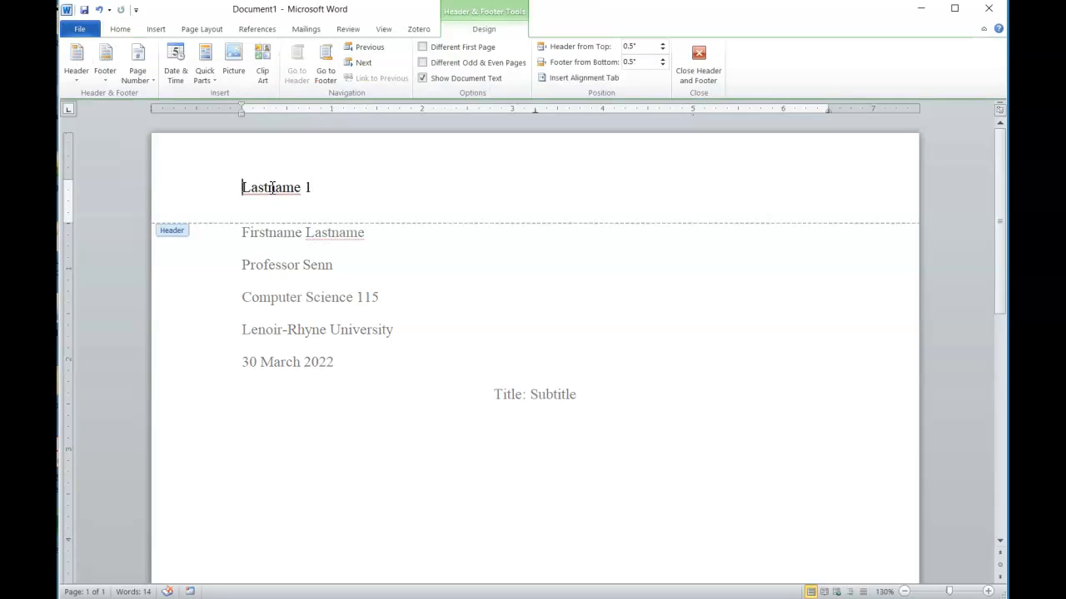
click(127, 31)
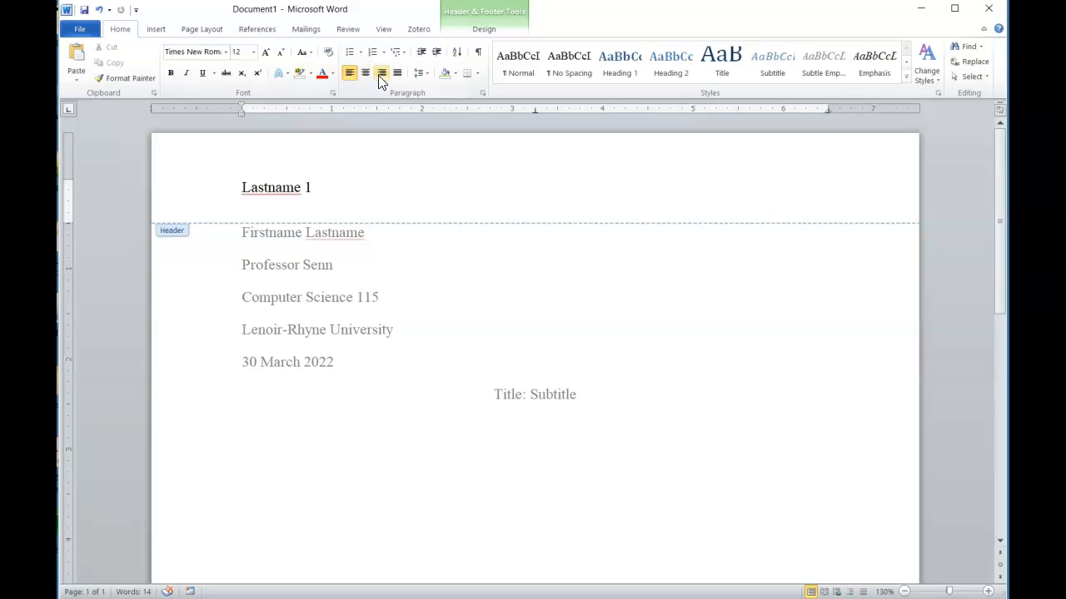
click(381, 73)
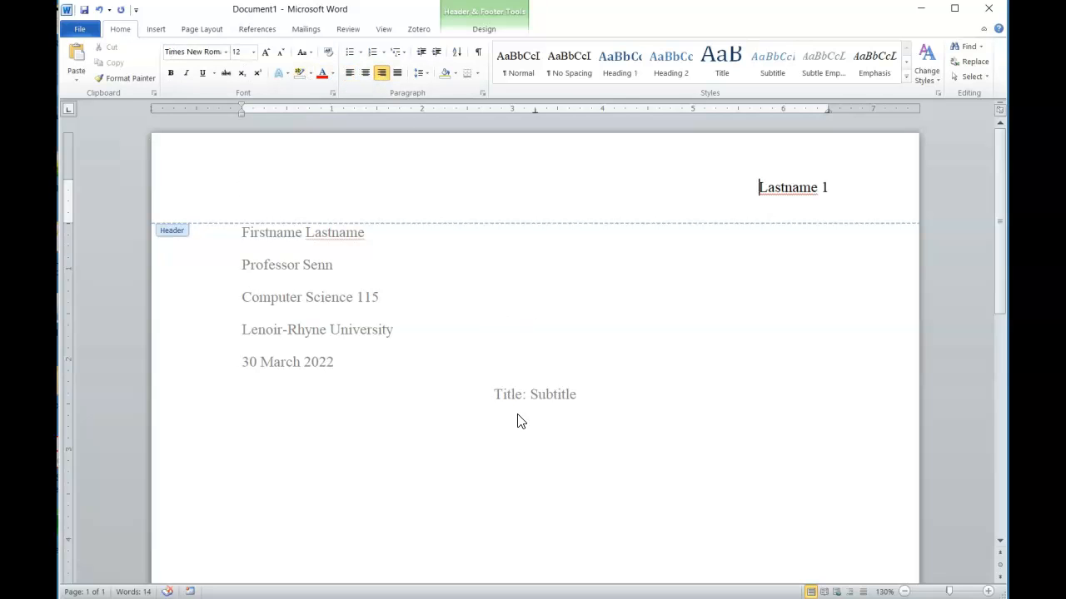
double_click(537, 436)
key(Return)
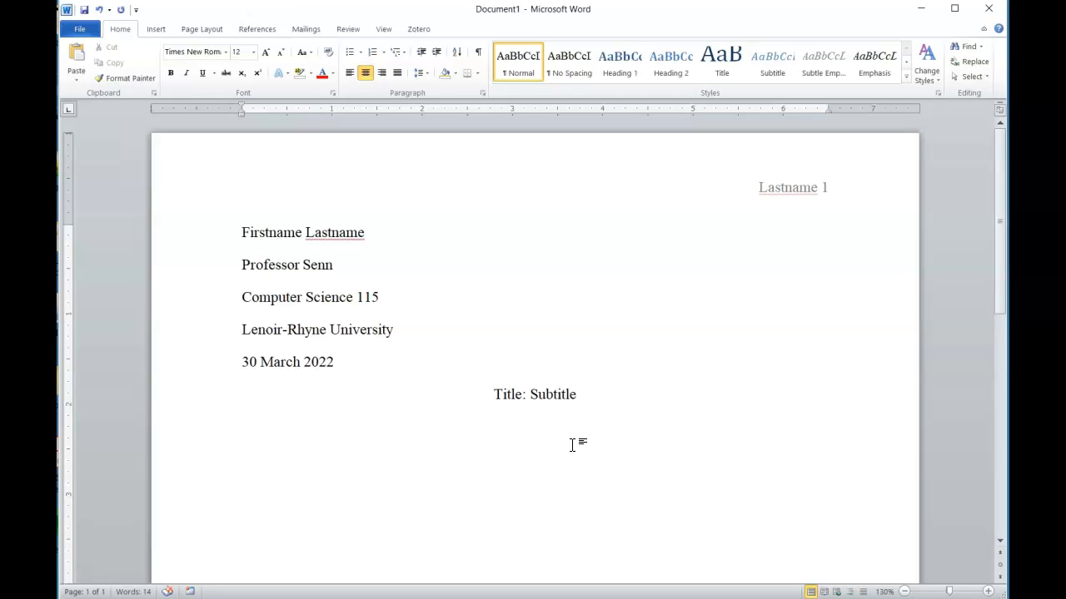
click(349, 74)
Search Google for 'lorem ipsum', open the loremipsum.io generator, then return to Word
click(265, 598)
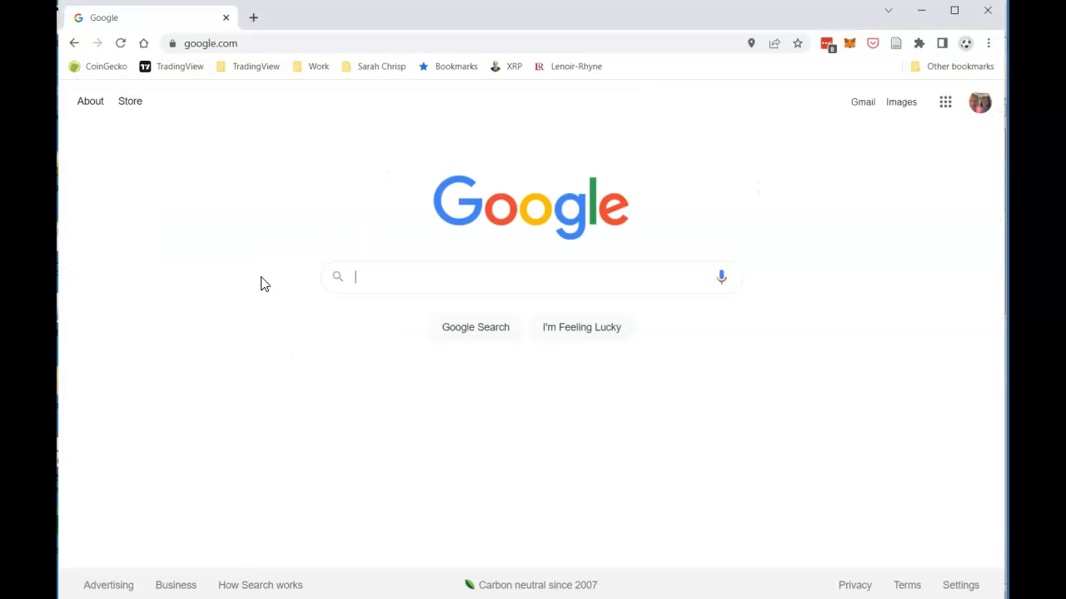
text(lor)
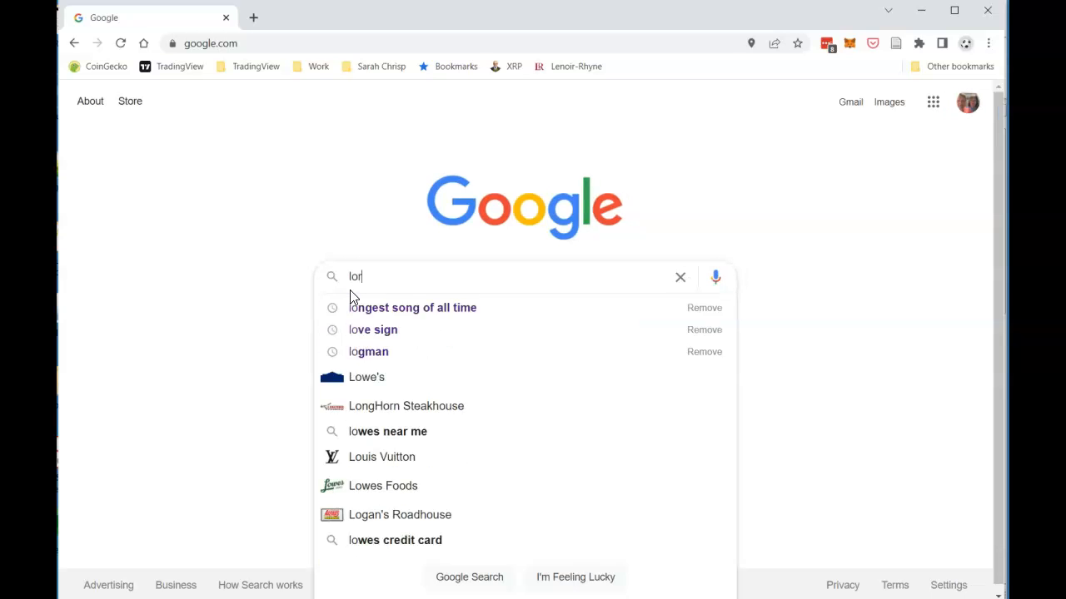
text(em ipsum)
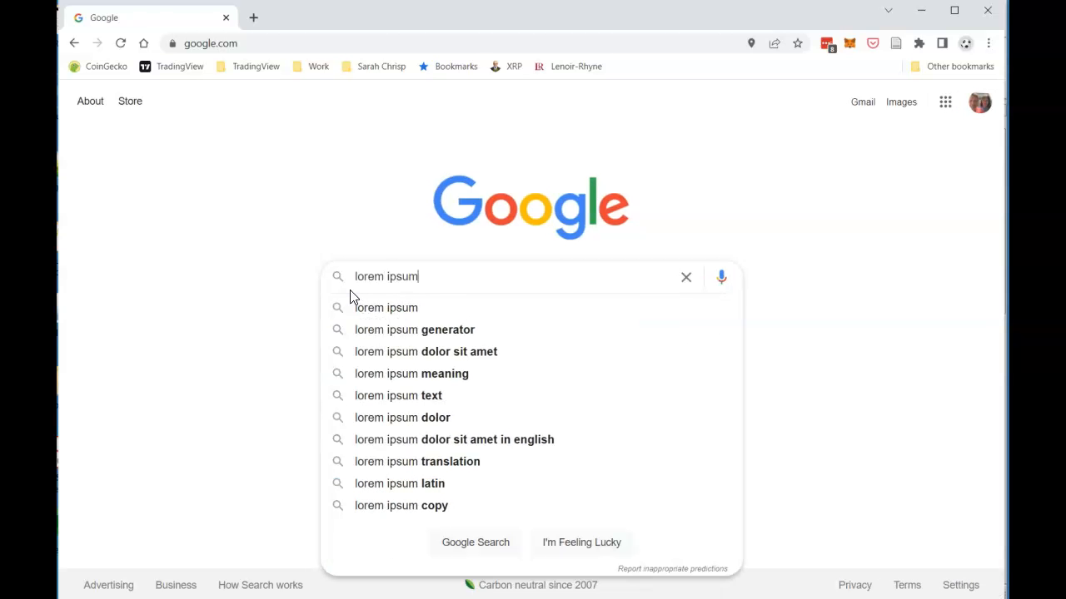
key(Return)
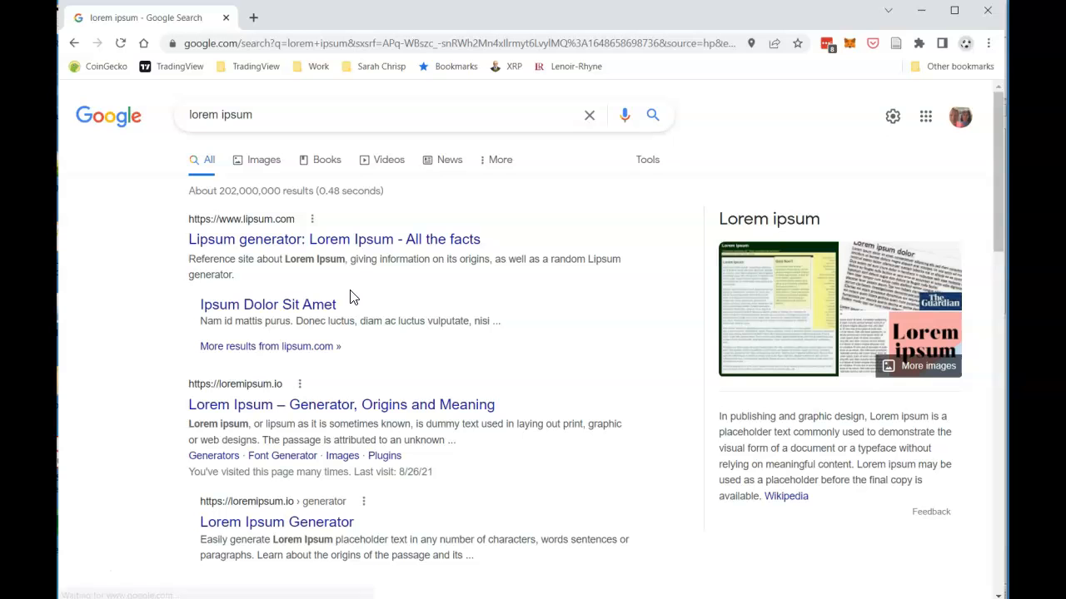
click(253, 410)
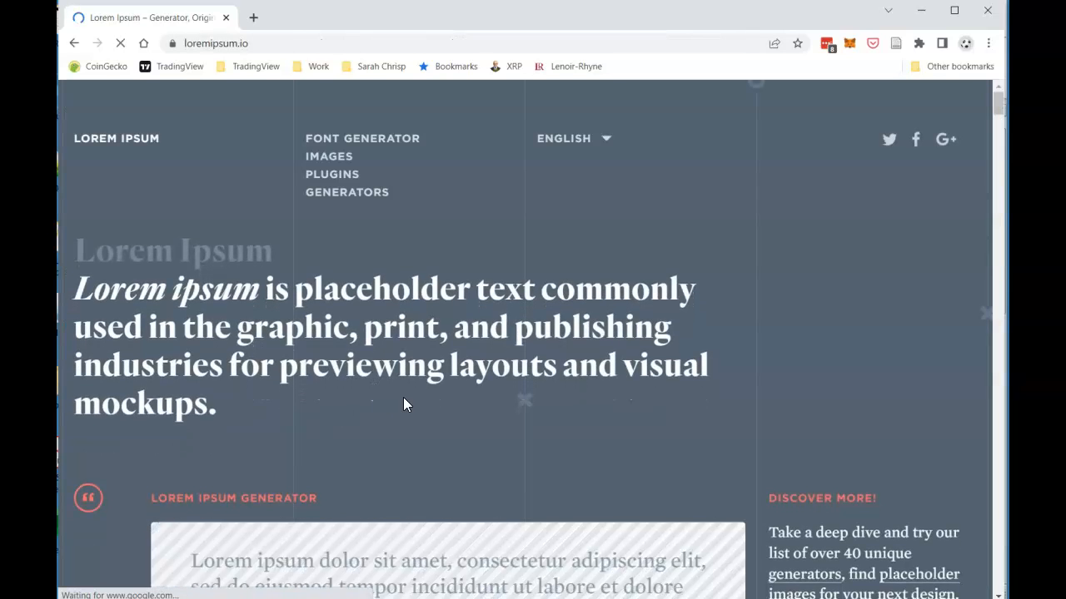
scroll(403, 397, down, 3)
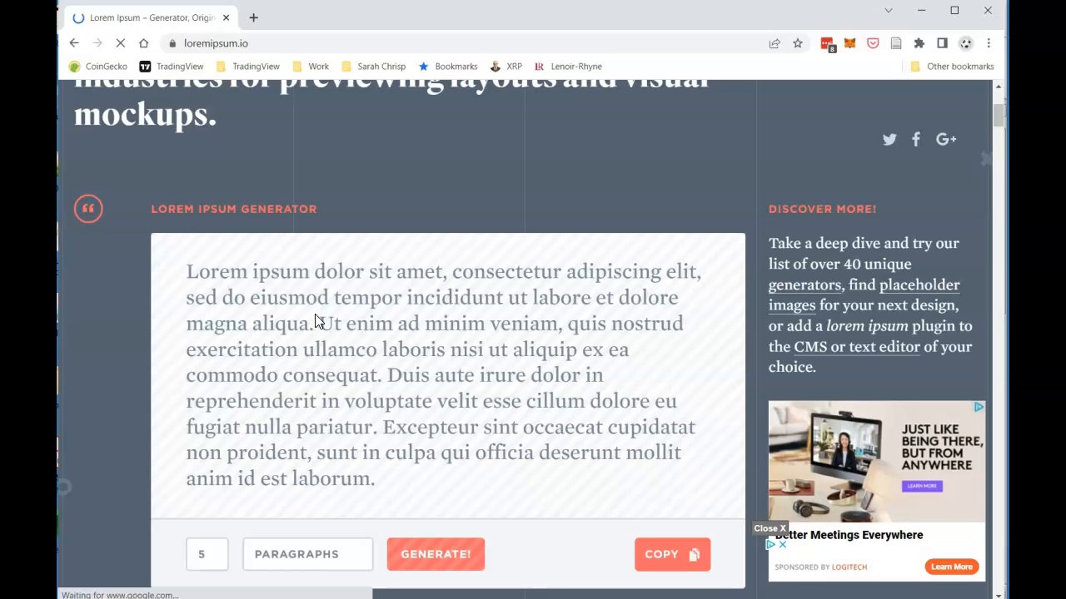
key(alt+Tab)
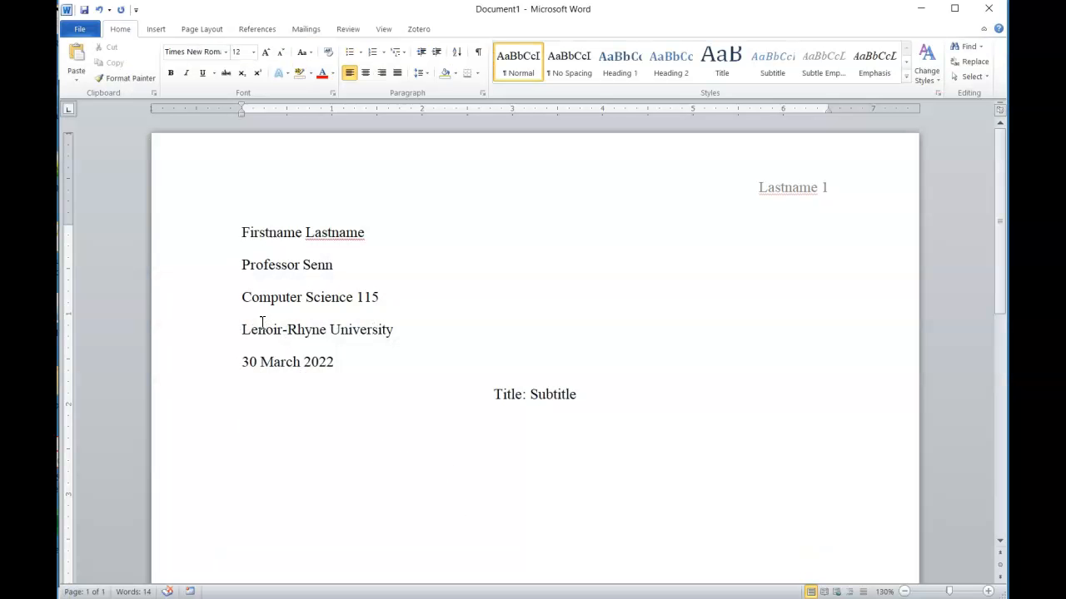
Undo the wrong paste and copy the generated lorem ipsum text from loremipsum.io
click(82, 62)
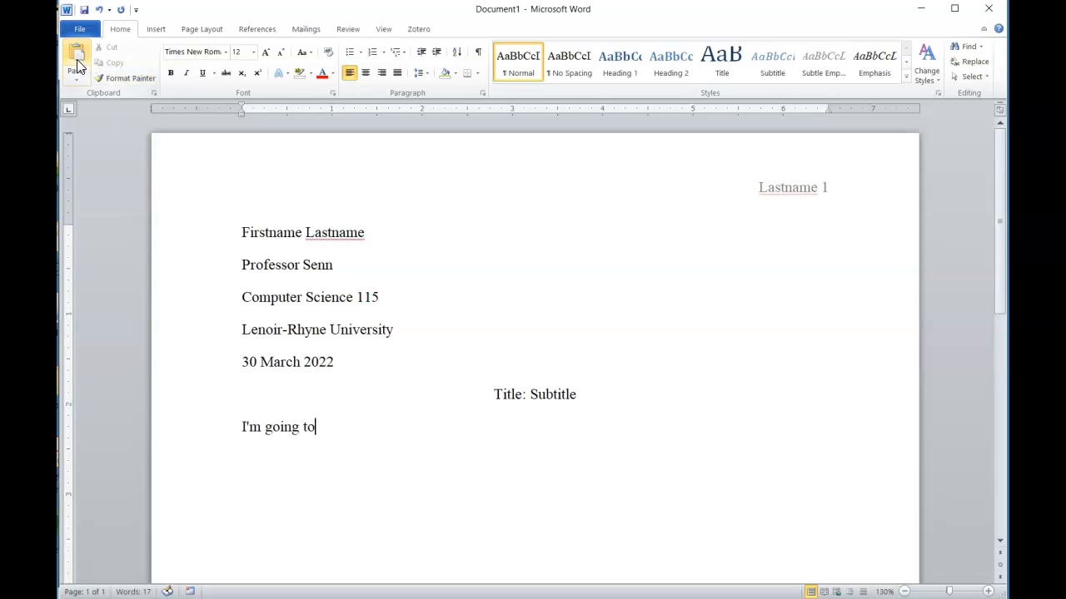
key(ctrl+z)
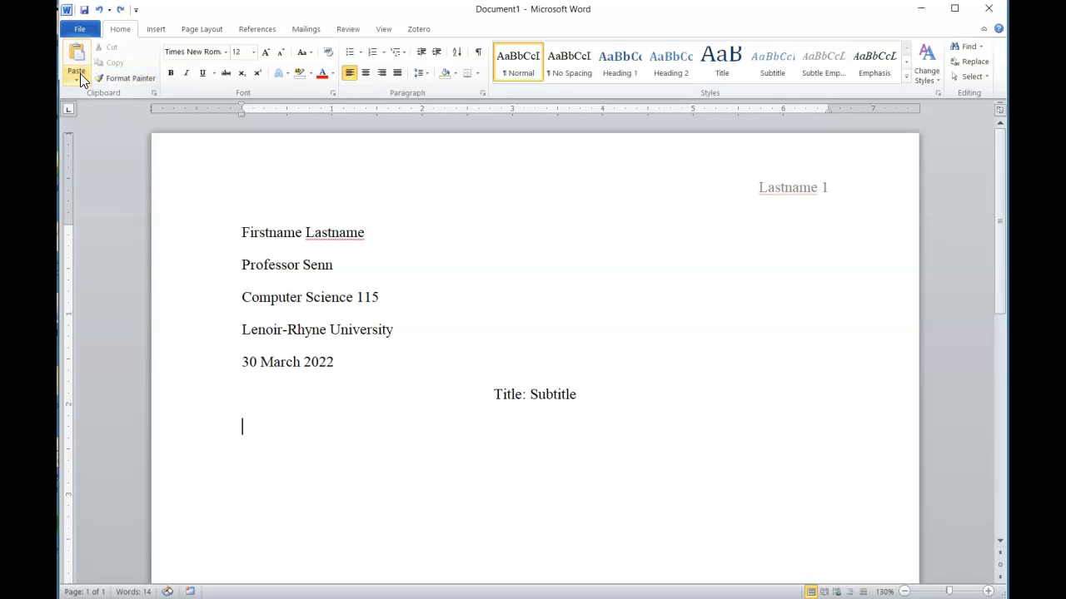
text(I'm going to)
key(ctrl+z)
click(309, 598)
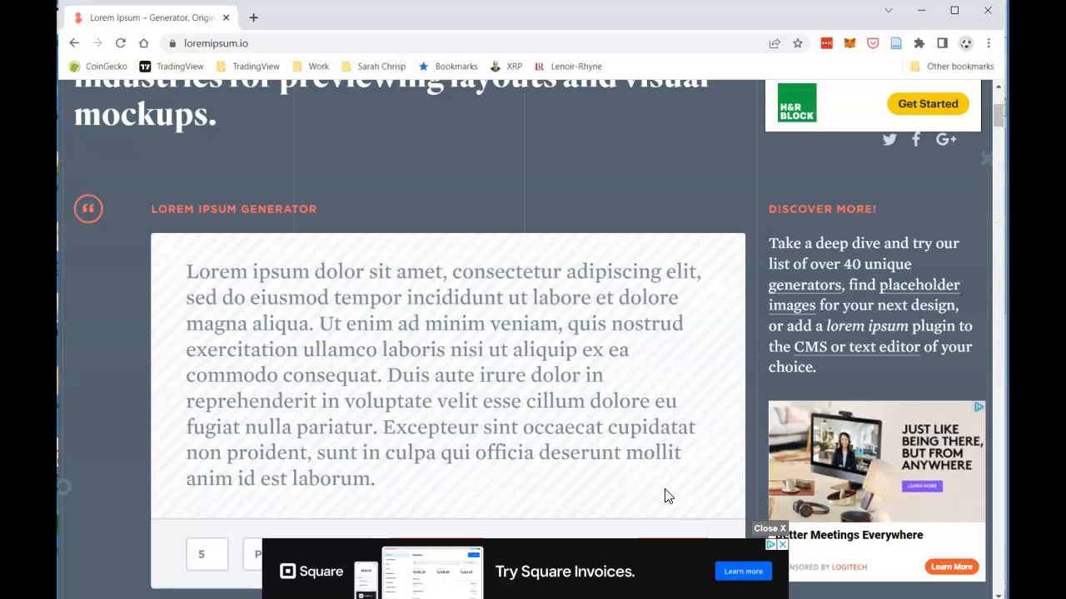
scroll(666, 497, down, 3)
click(671, 345)
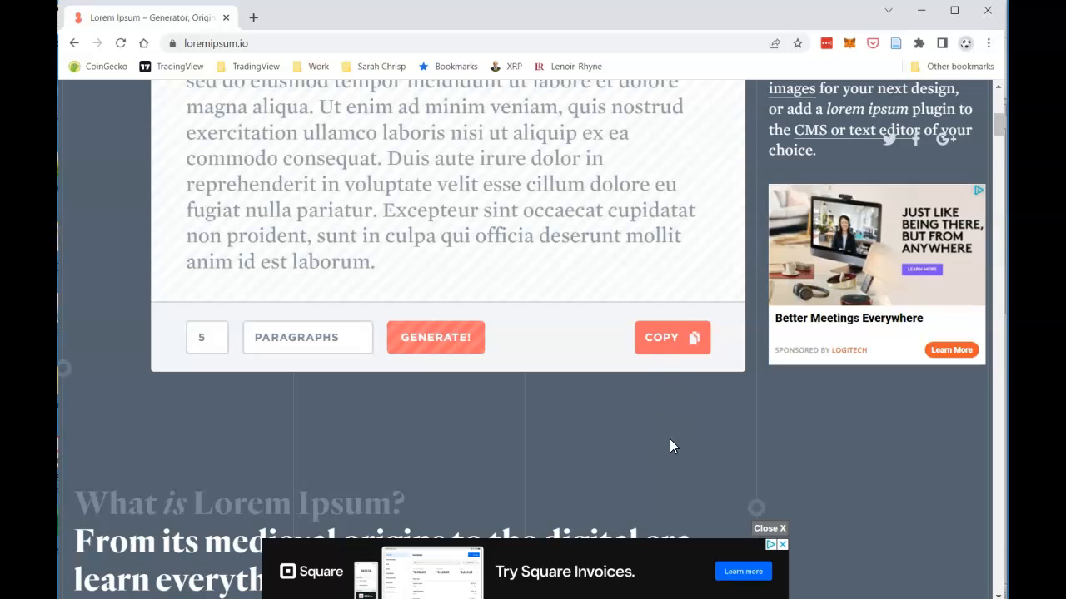
key(alt+Tab)
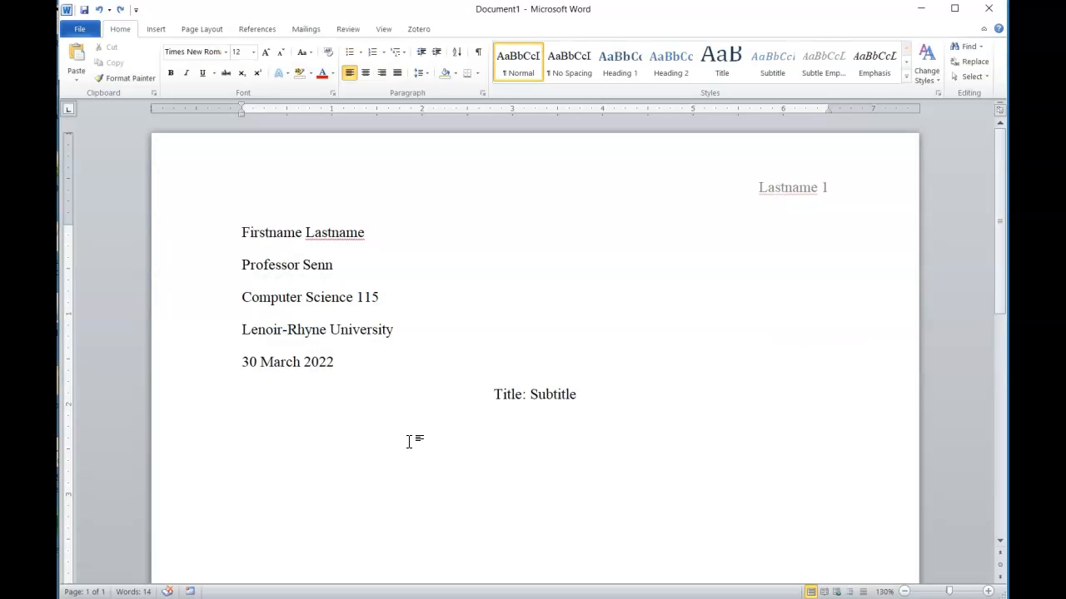
Paste the lorem ipsum paragraph below the title using Keep Text Only
text(Lorem ipsum dolor sit amet, consectetur adipiscing elit, sed do eiusmod tempor incididunt ut labore et dolore magna aliqua. Ut enim ad minim veniam, quis nostrud exercitation ullamco laboris nisi ut aliquip ex ea commodo consequat. Duis aute irure dolor in reprehenderit in voluptate velit esse cillum dolore eu fugiat nulla pariatur. Excepteur sint occaecat cupidatat non proident, sunt in culpa qui officia deserunt mollit anim id est laborum.)
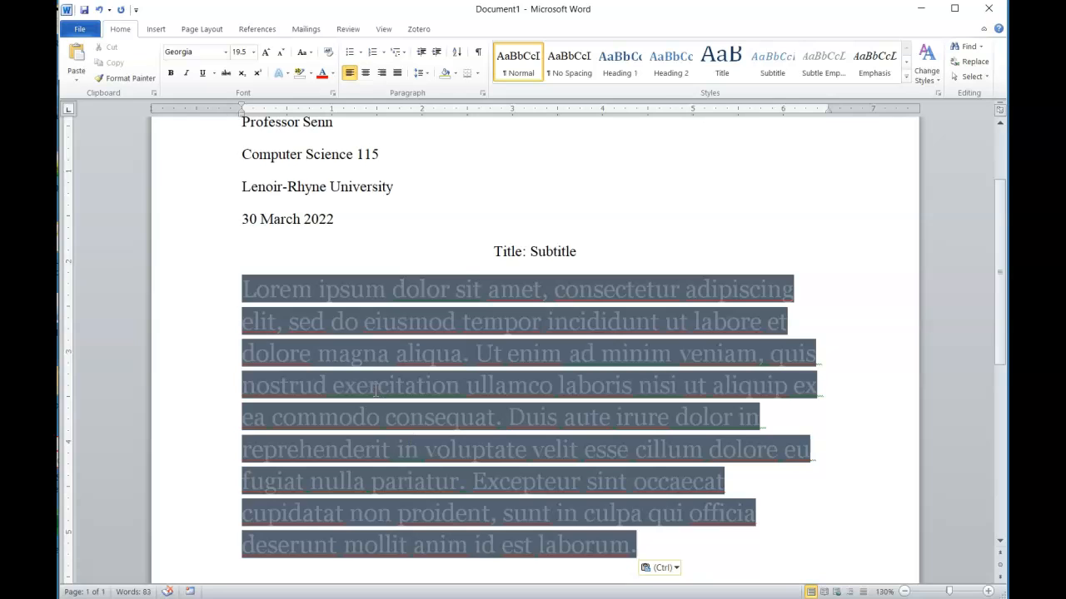
scroll(342, 349, up, 1)
key(Delete)
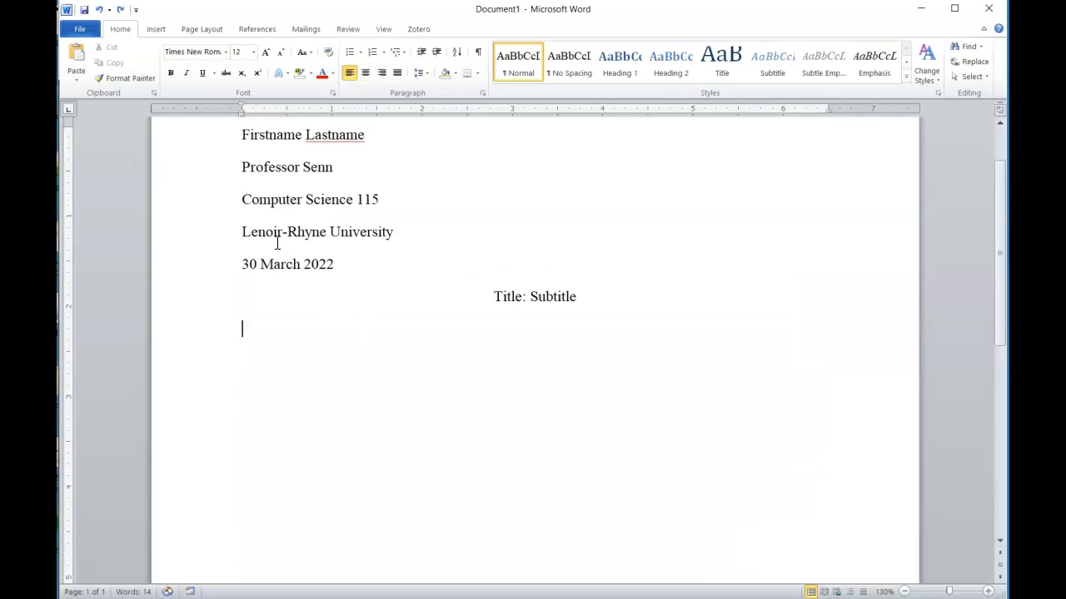
click(76, 56)
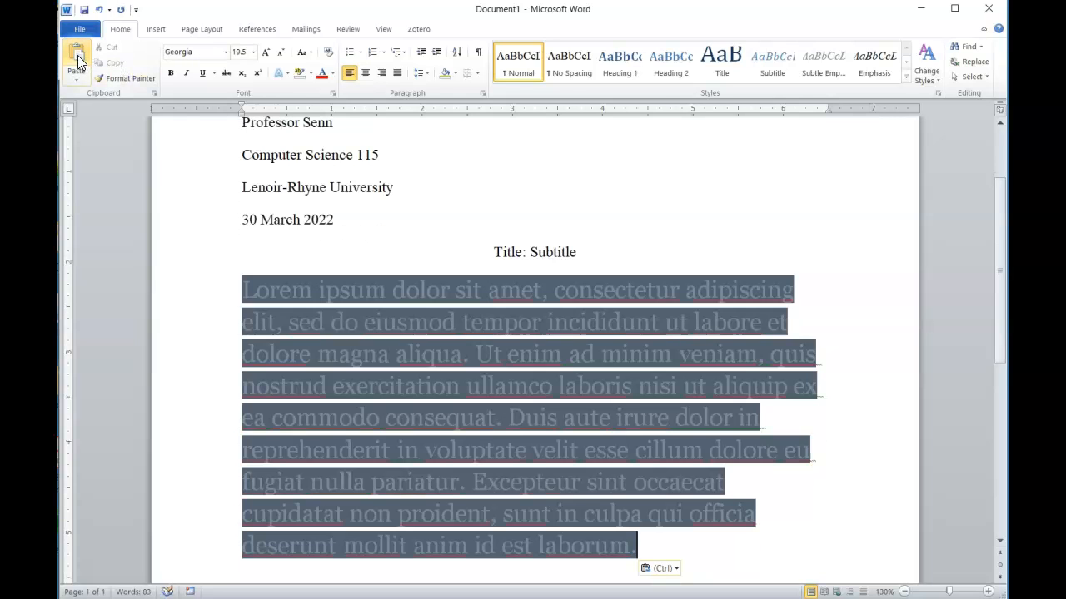
key(Delete)
click(78, 79)
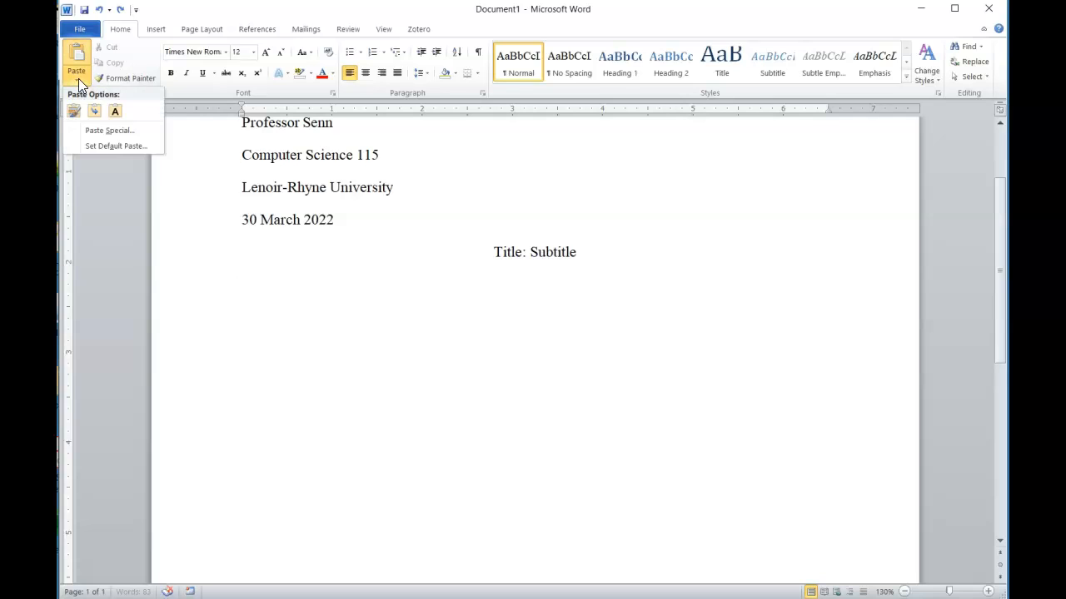
click(118, 113)
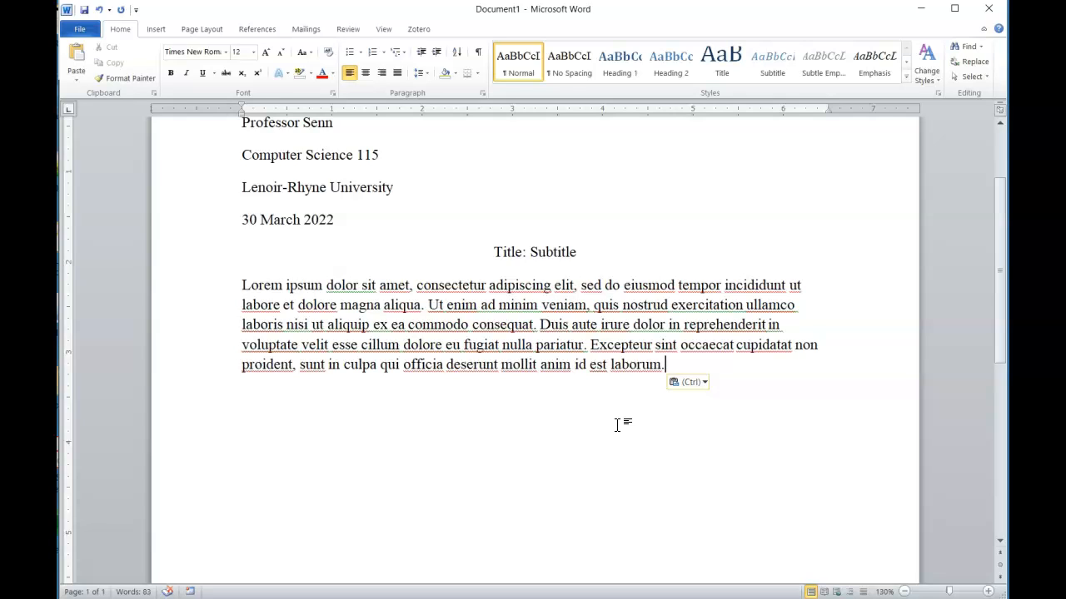
Insert the quote "A stitch in time saves nine" right after the word aliqua
click(423, 306)
text(")
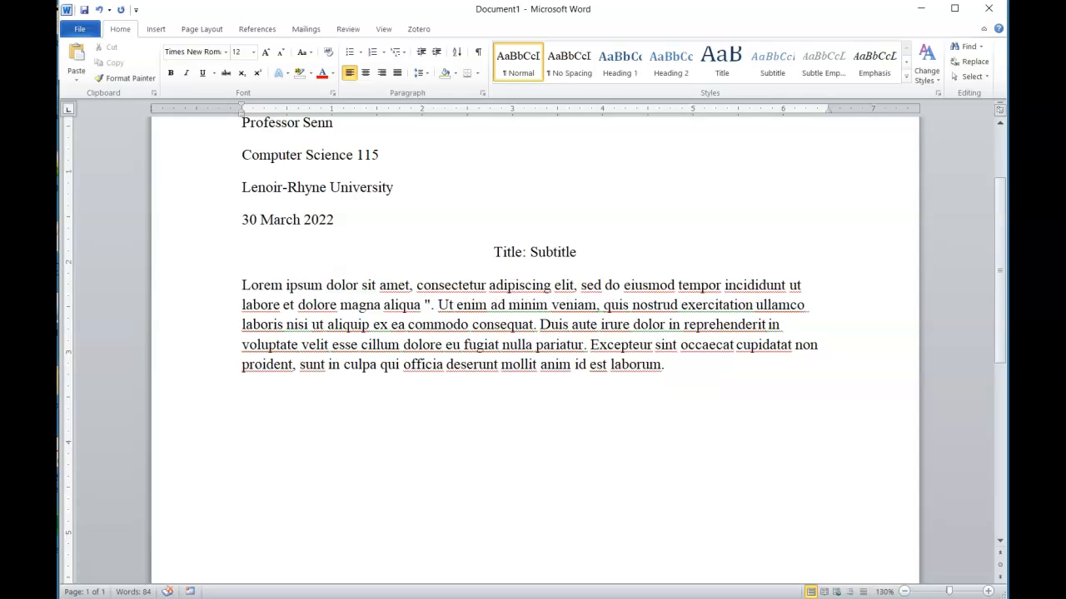
text(A stitch )
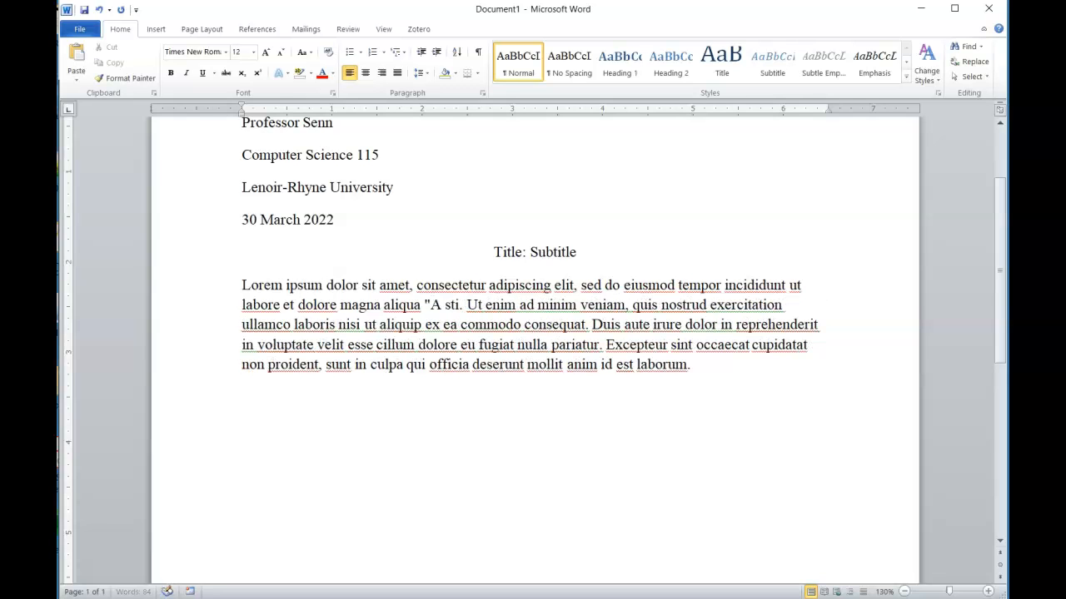
text(in times)
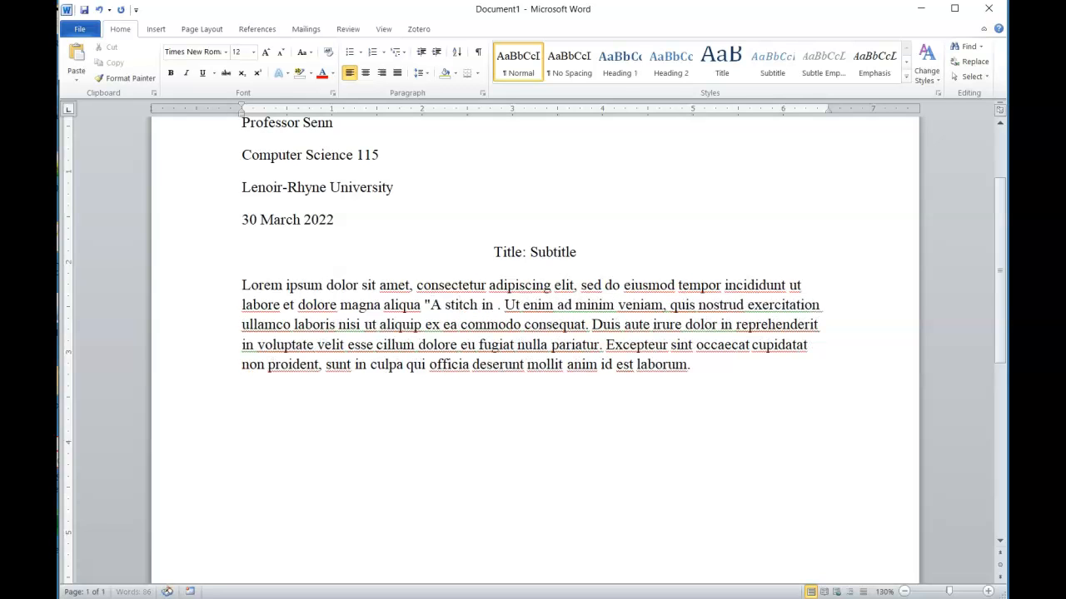
key(BackSpace)
text(saves nine)
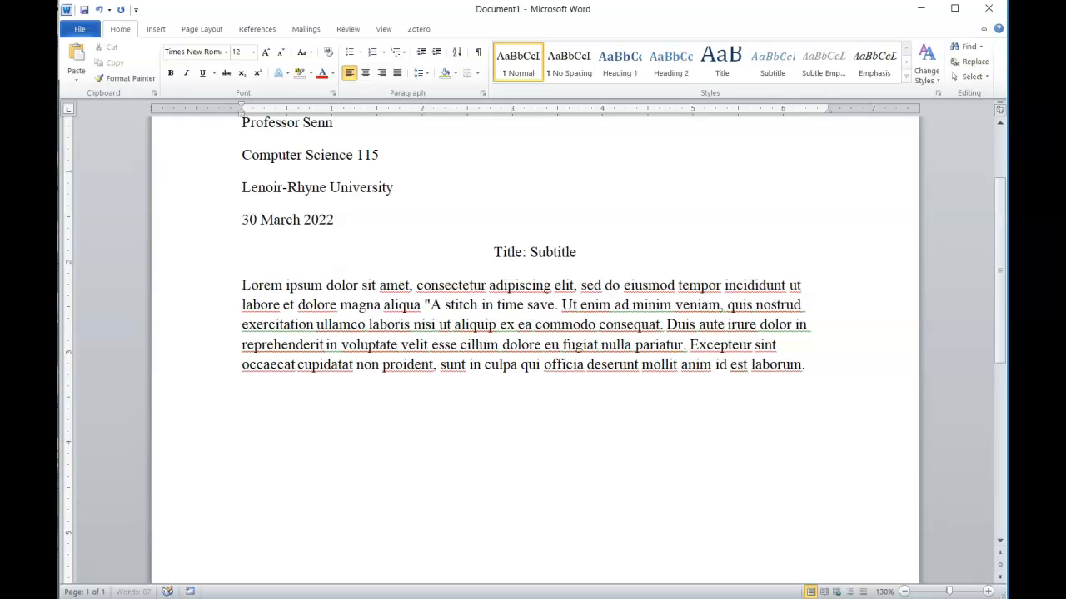
text(")
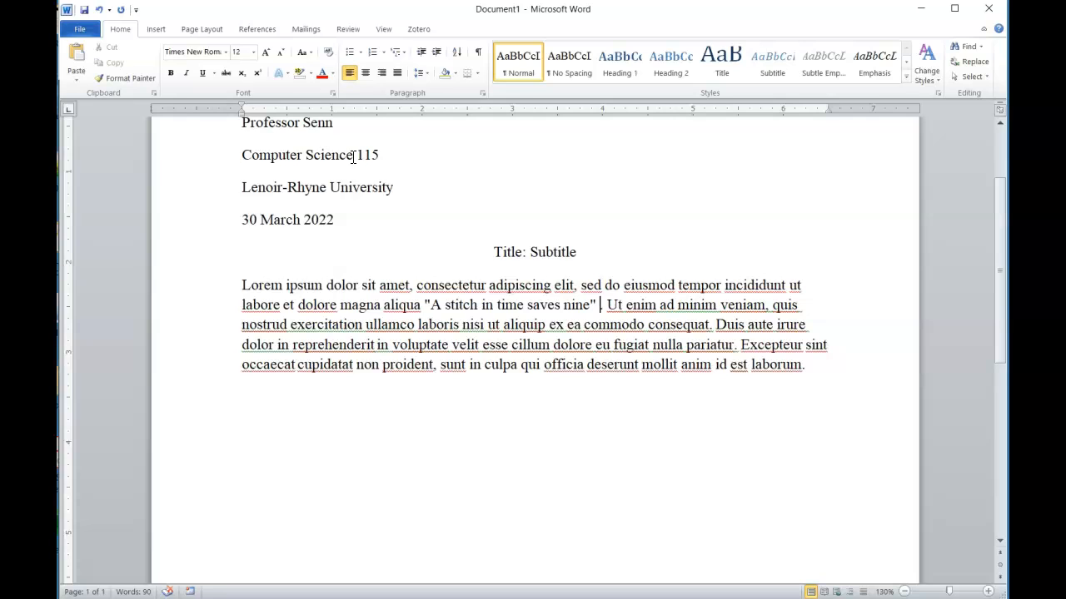
Start a new citation source of type Journal Article
click(257, 30)
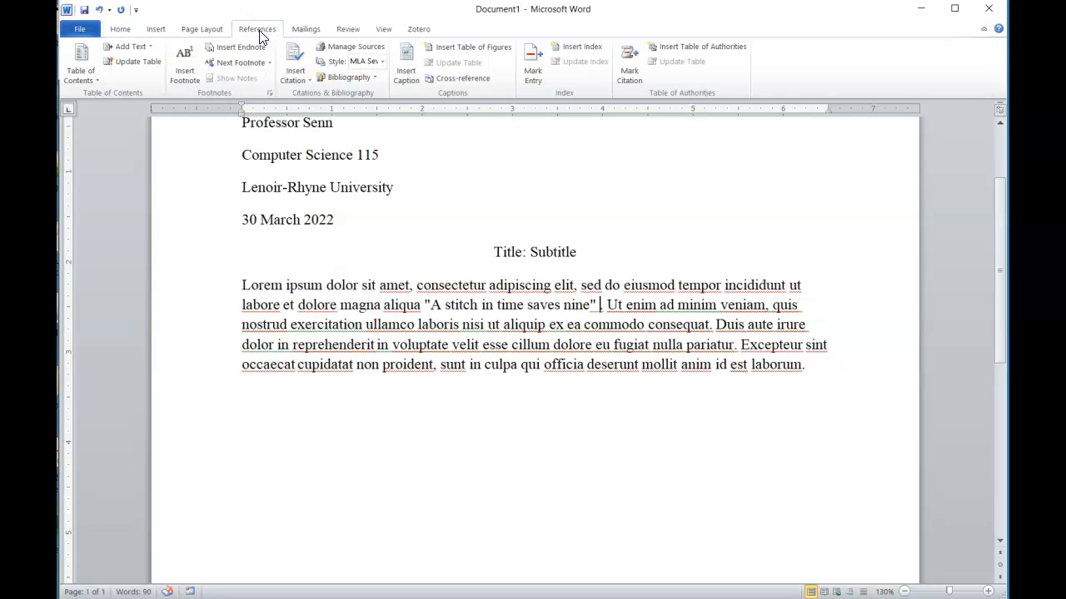
click(296, 73)
click(326, 96)
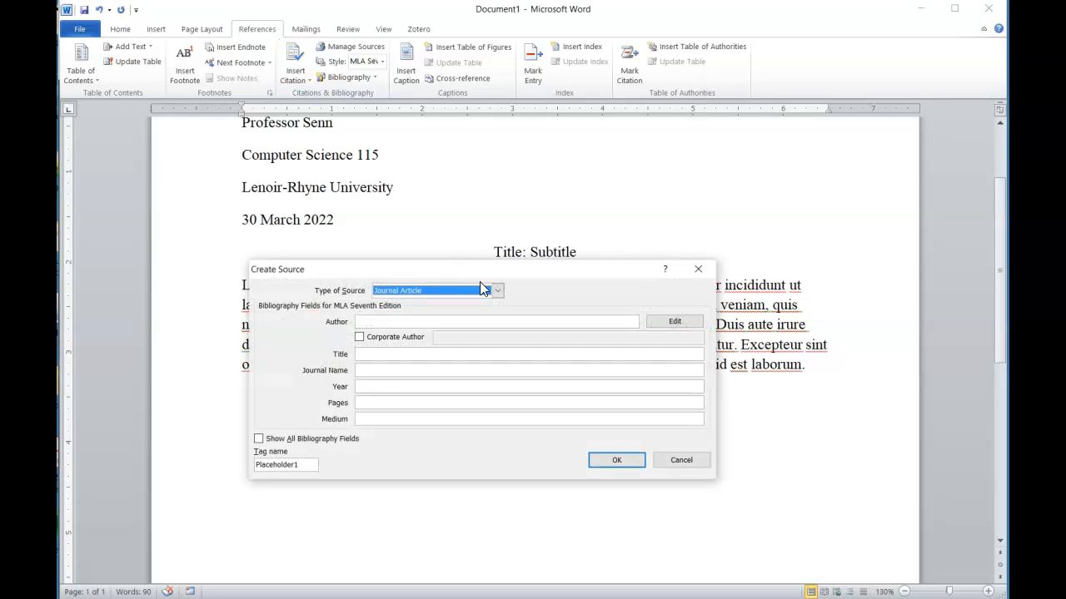
click(496, 290)
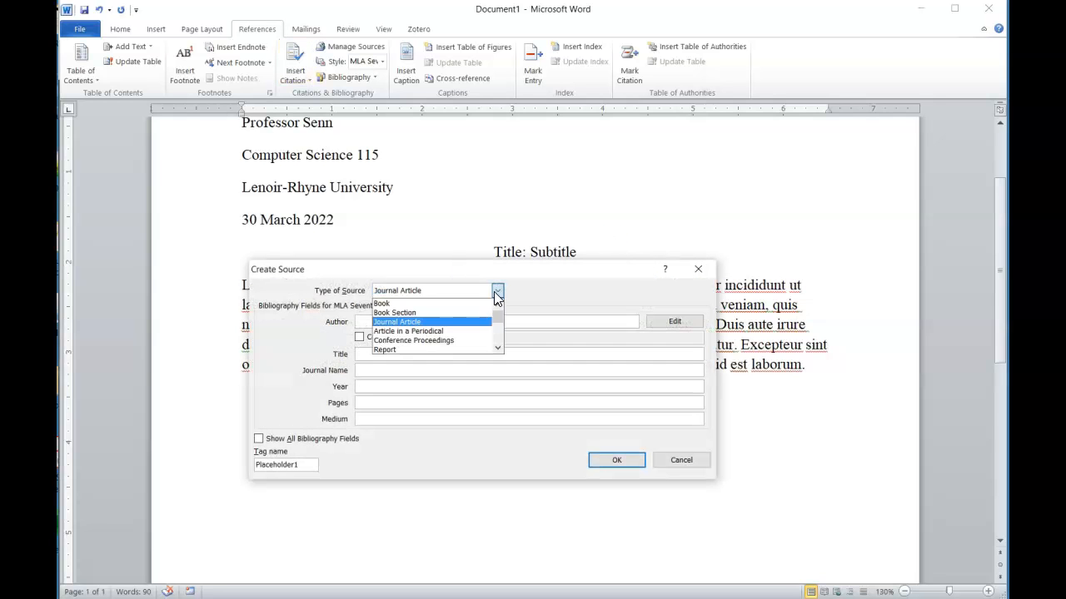
click(434, 322)
Enter author 'First lastname', title, journal name, year 2019 and pages 1-7
click(433, 322)
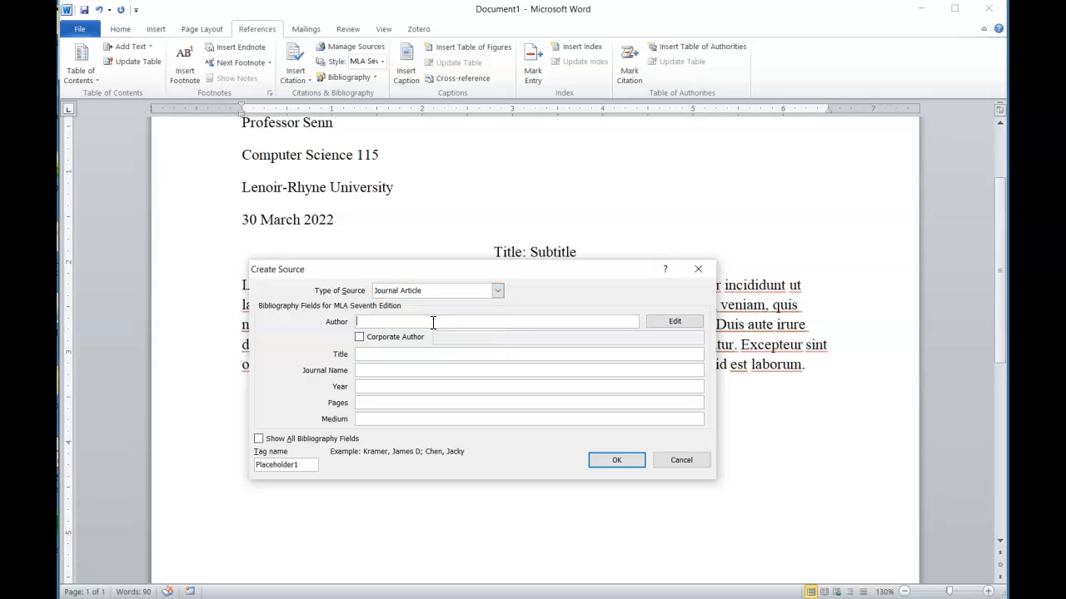
text(First lastname)
click(369, 354)
text(Title goes here)
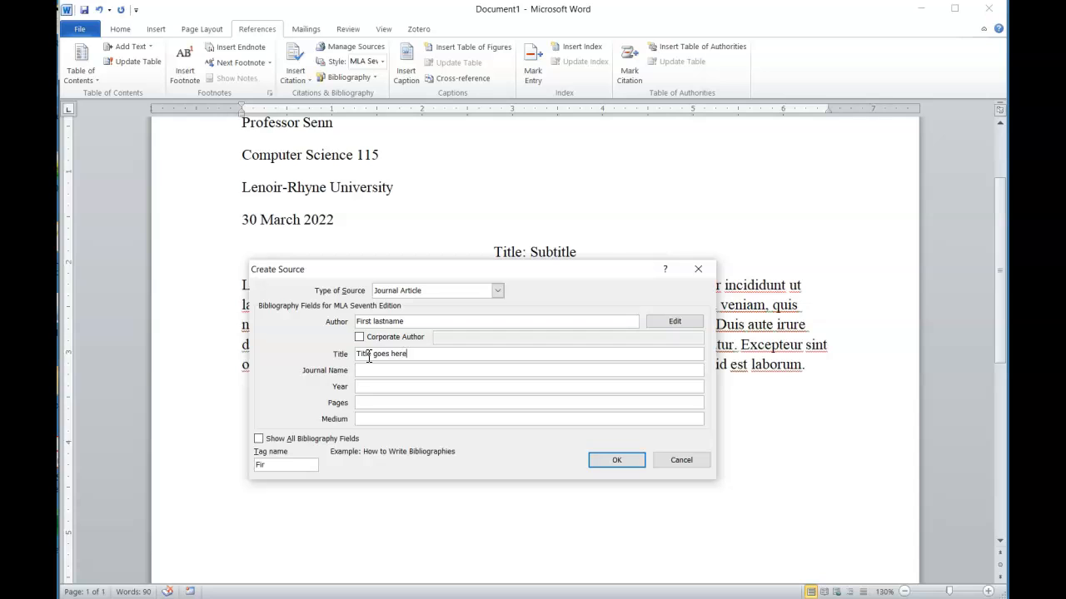
key(Tab)
text(Journal Names)
key(BackSpace)
text(goes here)
key(Tab)
text(2019)
key(Tab)
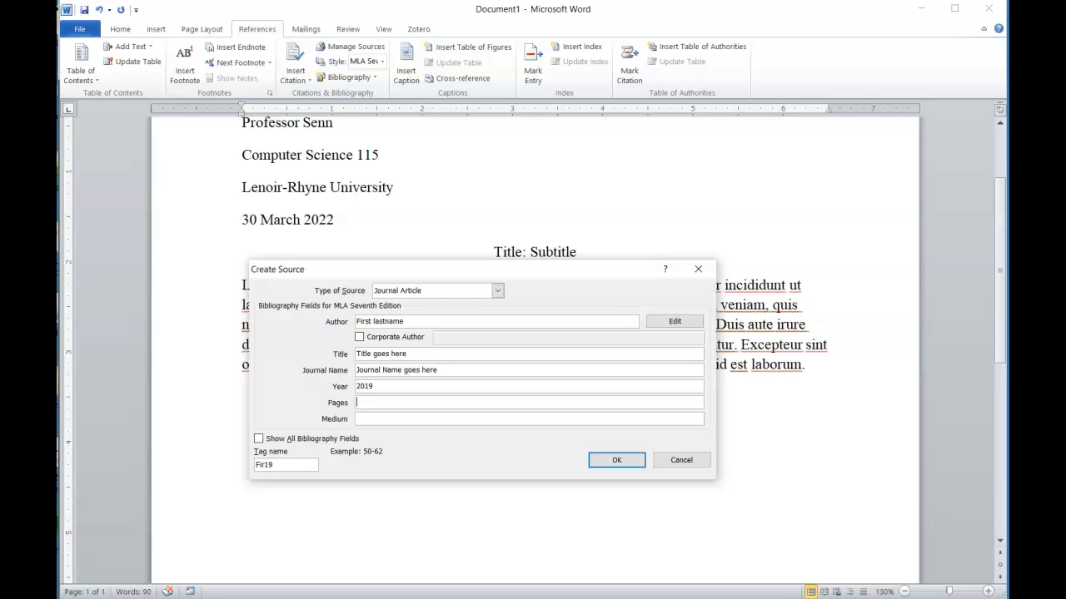
text(1-7)
Show all bibliography fields and set the access date to 30 March 2022
click(278, 443)
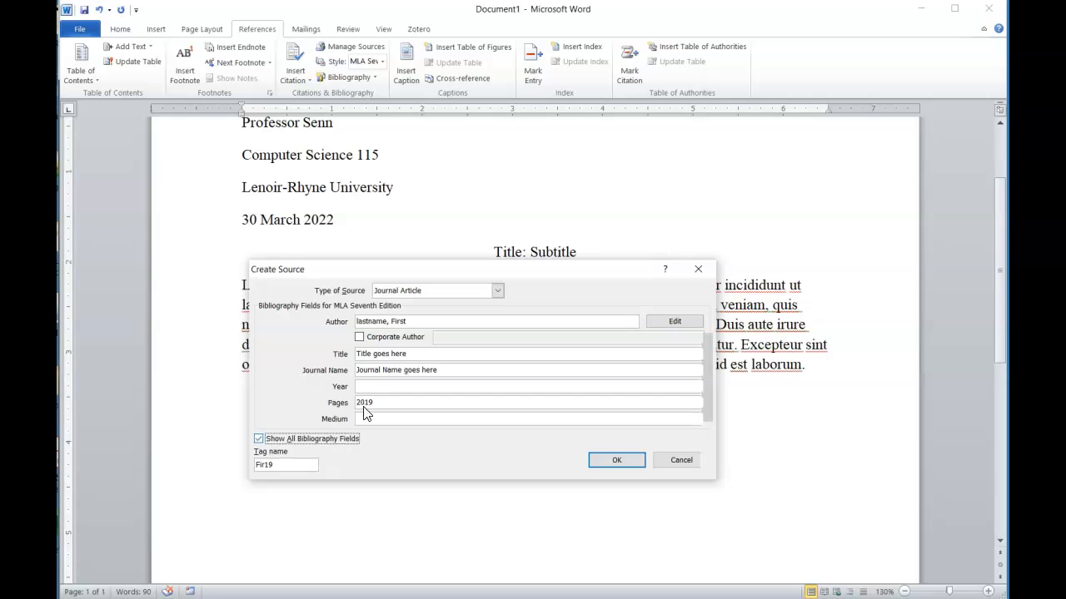
drag(524, 271, 583, 184)
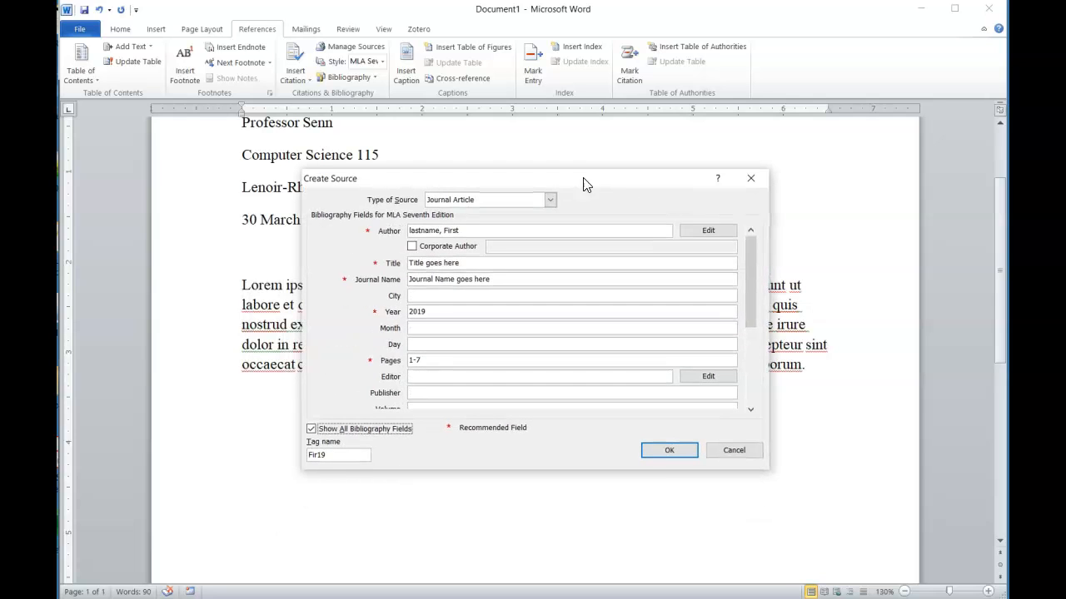
drag(748, 260, 752, 347)
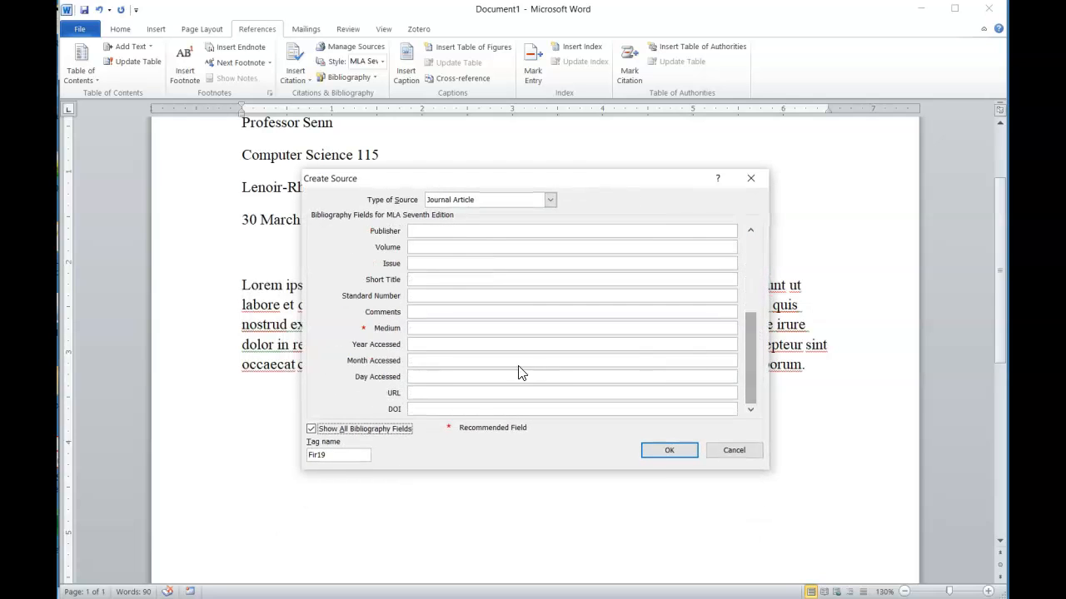
click(426, 347)
text(2022)
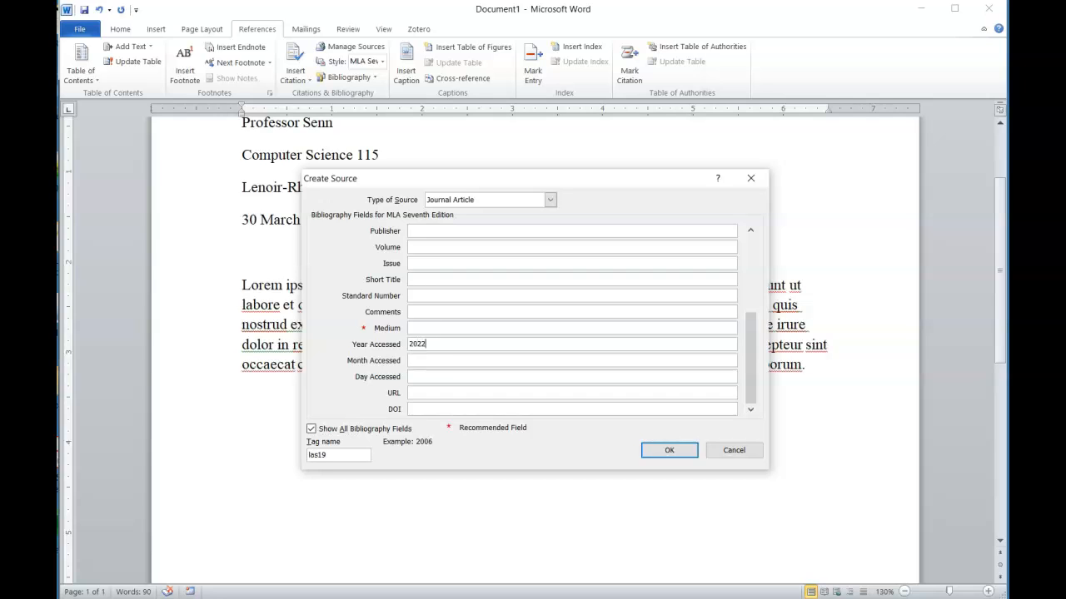
key(Tab)
text(March)
key(Tab)
text(30)
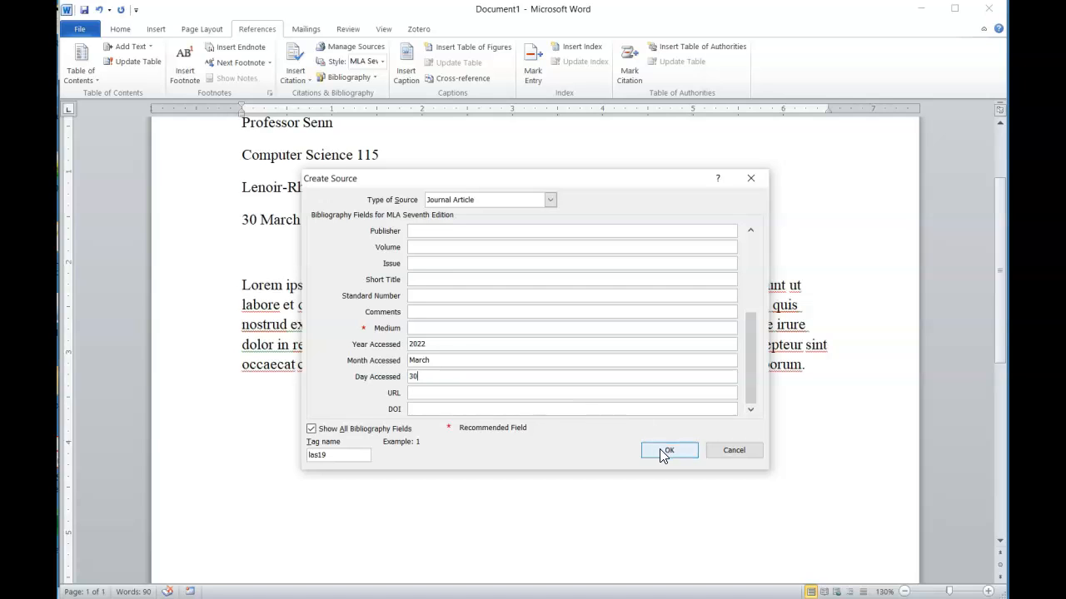
Set volume 7 and issue 12, then save the source to insert the citation
click(429, 247)
text(7)
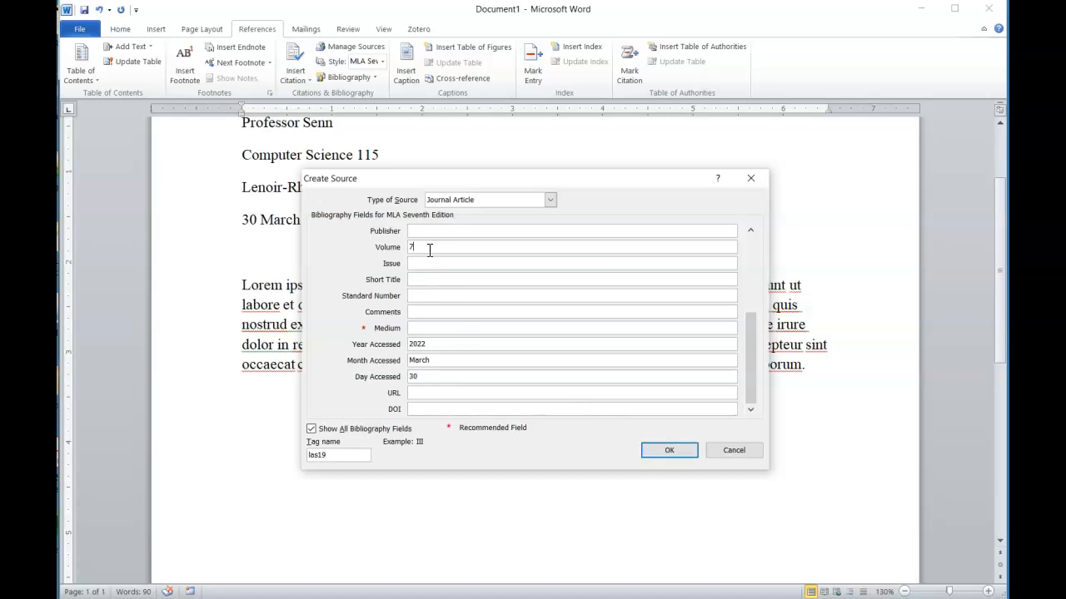
click(452, 263)
text(12)
click(666, 450)
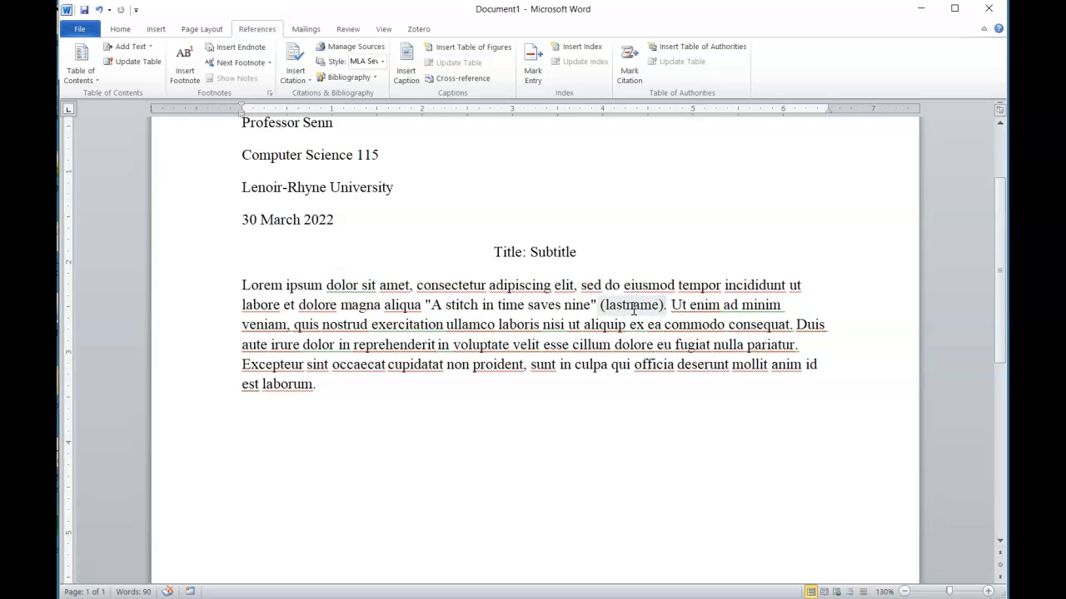
Insert a page break after 'laborum.' so page 2 begins empty
click(449, 426)
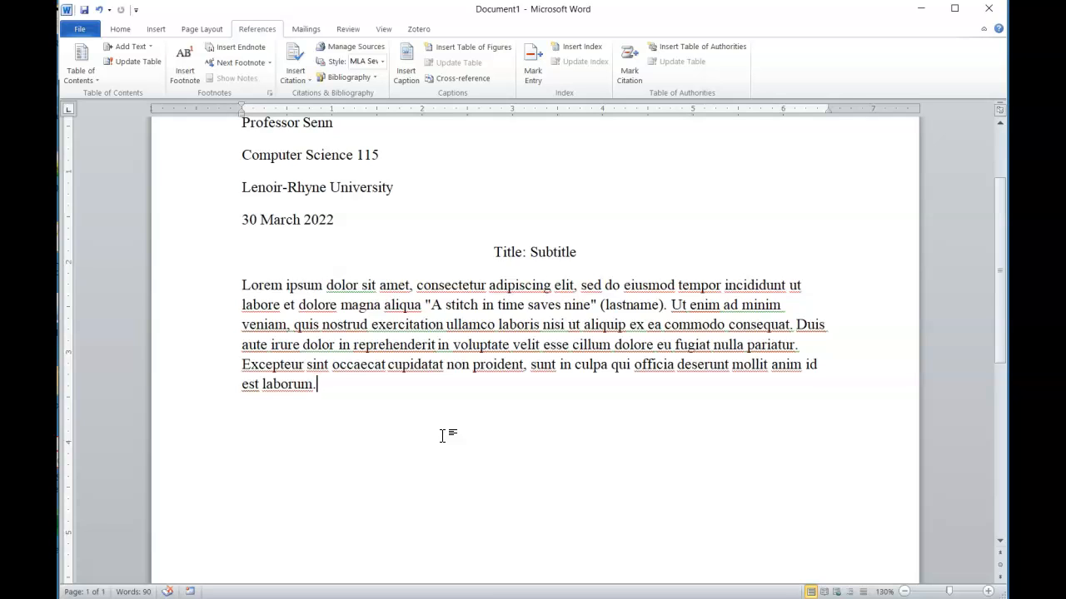
key(Return)
key(Return)
key(Return)
key(Return)
key(Return)
key(Return)
key(Return)
key(Return)
key(Return)
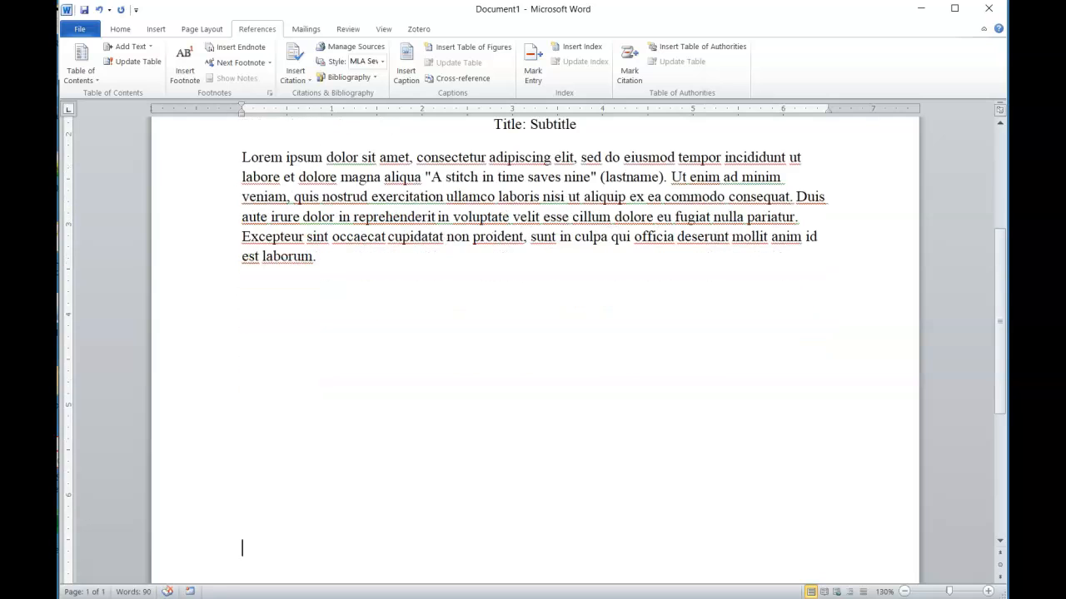
key(BackSpace)
key(BackSpace)
key(BackSpace)
key(BackSpace)
key(BackSpace)
key(BackSpace)
key(BackSpace)
key(BackSpace)
key(BackSpace)
click(155, 30)
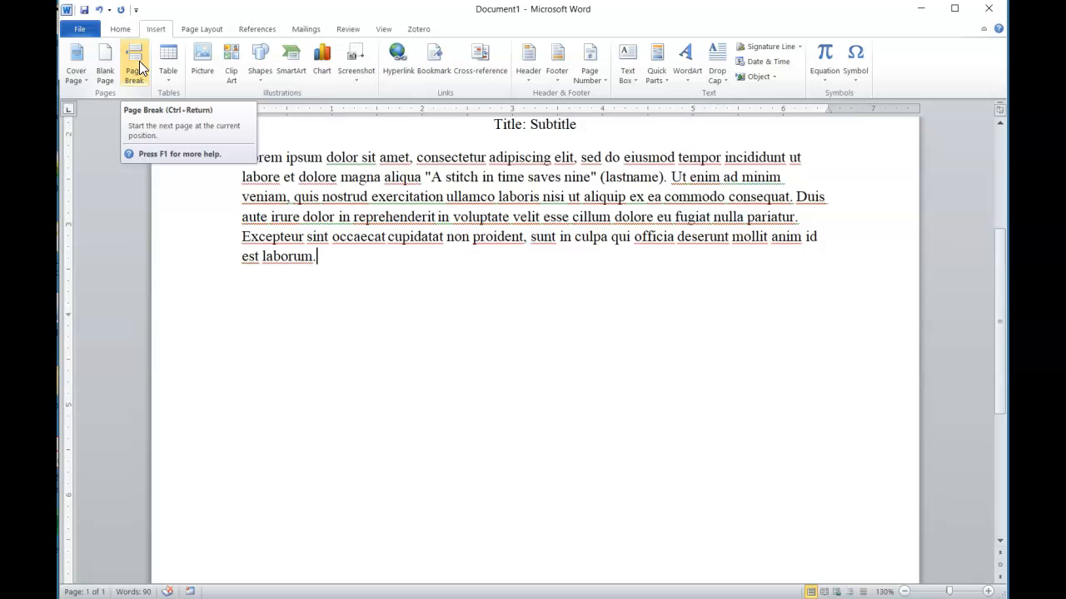
click(139, 65)
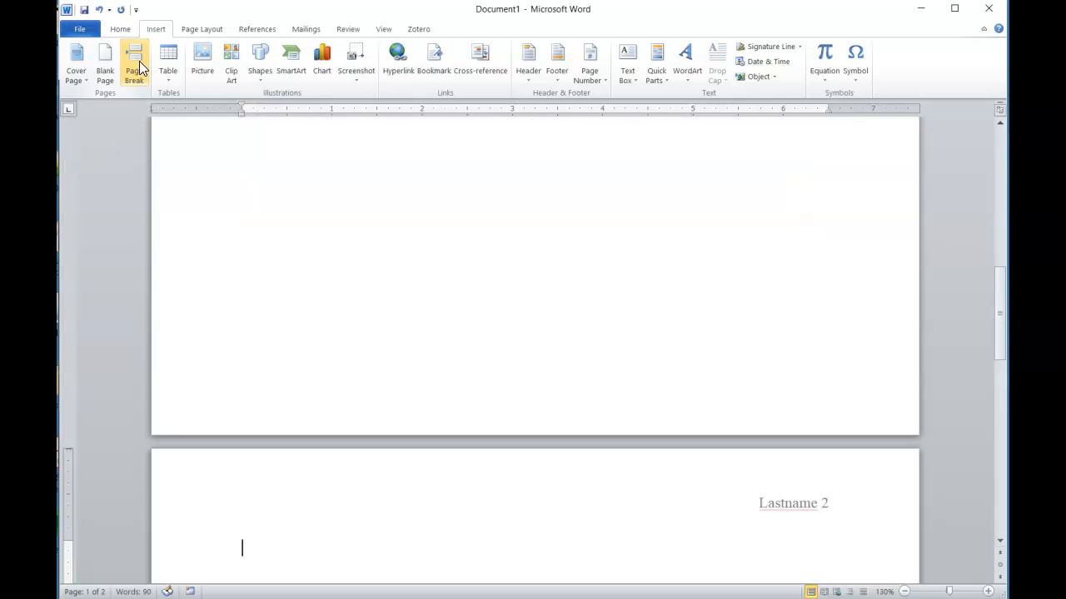
scroll(485, 188, down, 2)
scroll(500, 233, down, 2)
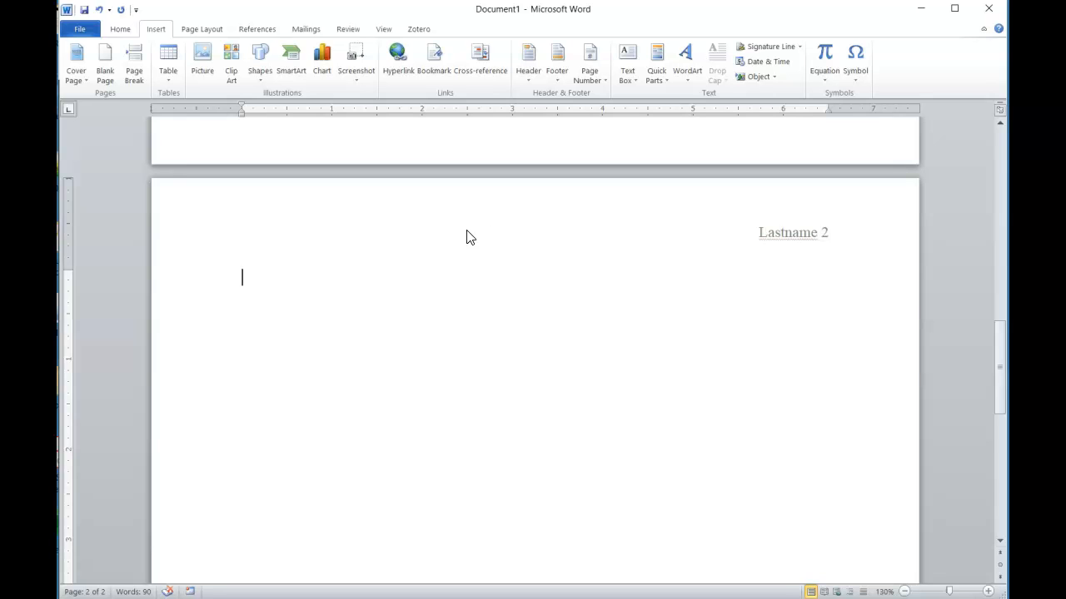
click(258, 30)
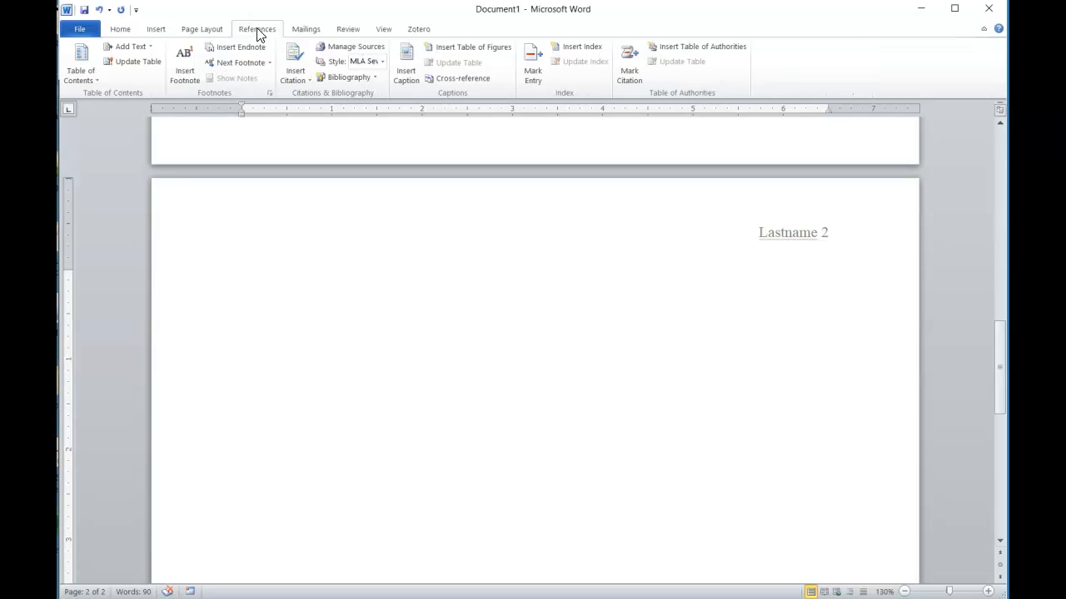
Insert the built-in Bibliography on page 2, listing the Lastname, First journal article
click(355, 80)
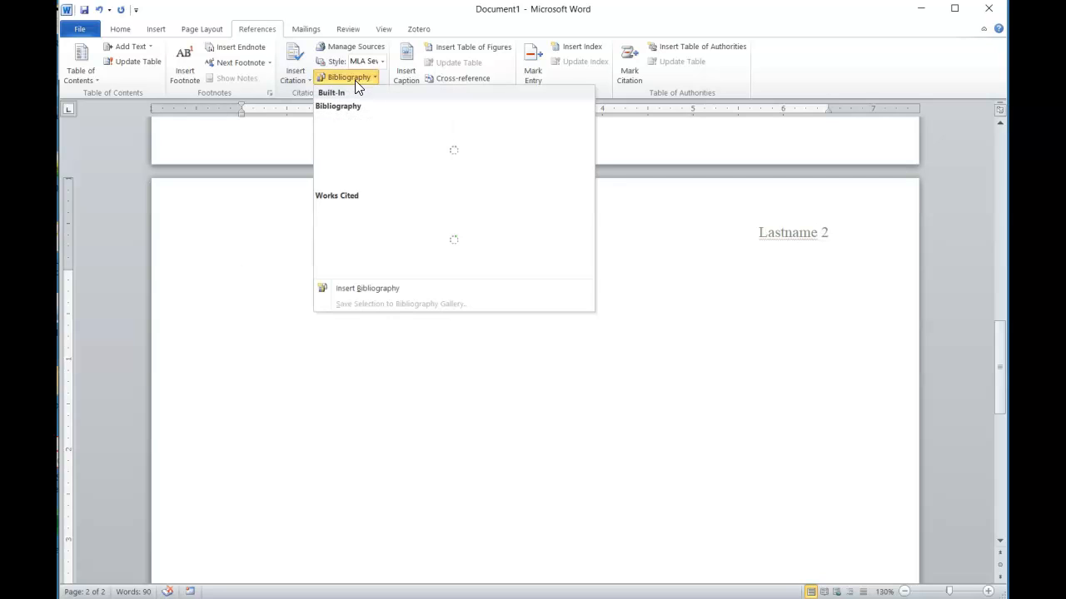
click(351, 144)
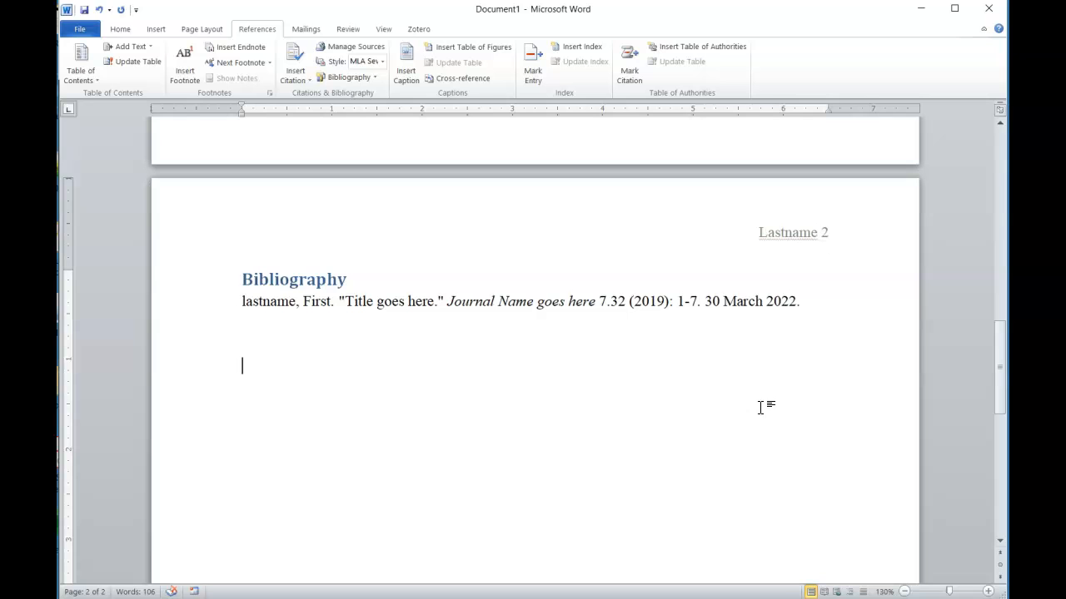
scroll(345, 357, up, 6)
scroll(344, 356, up, 4)
scroll(343, 356, up, 1)
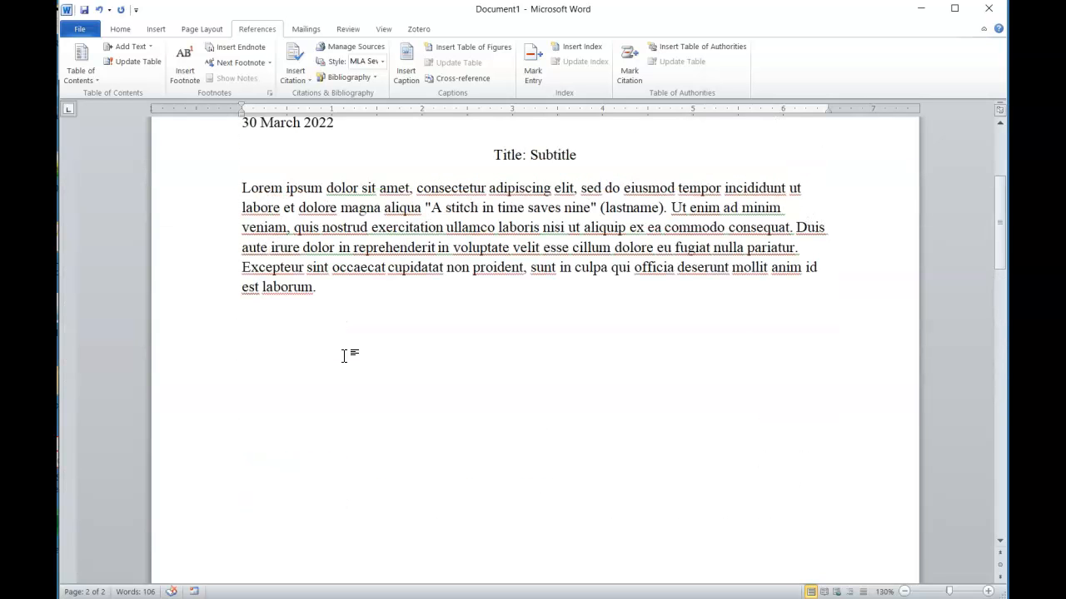
scroll(344, 356, up, 5)
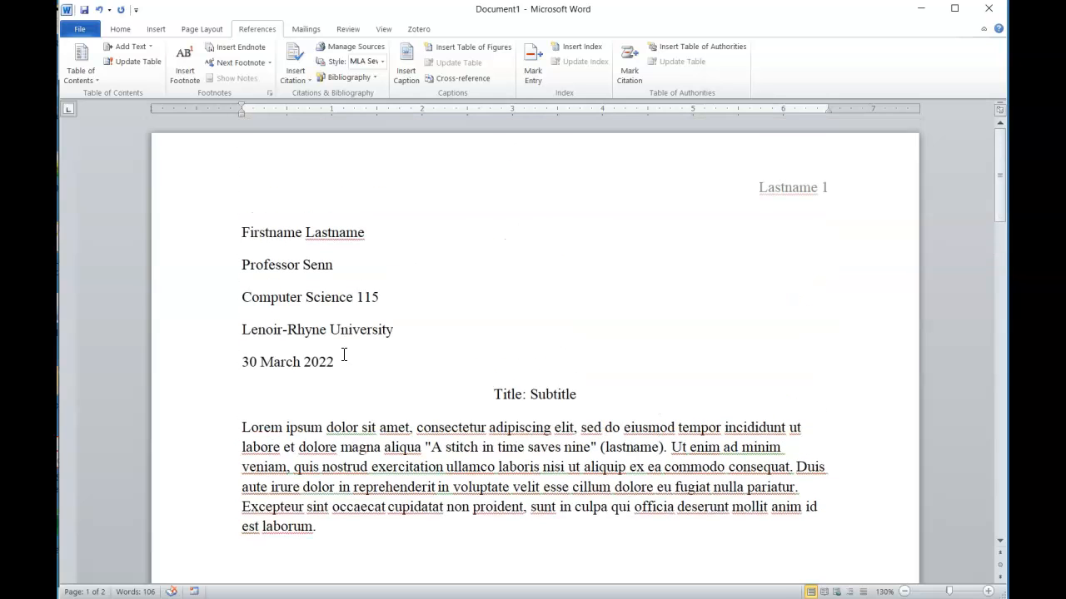
click(382, 61)
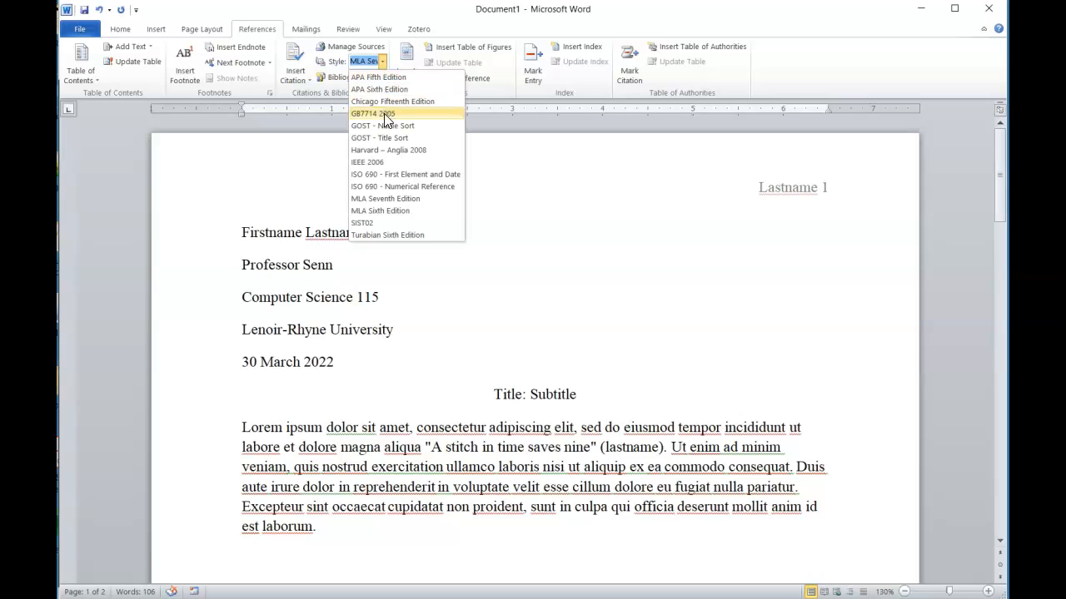
click(406, 198)
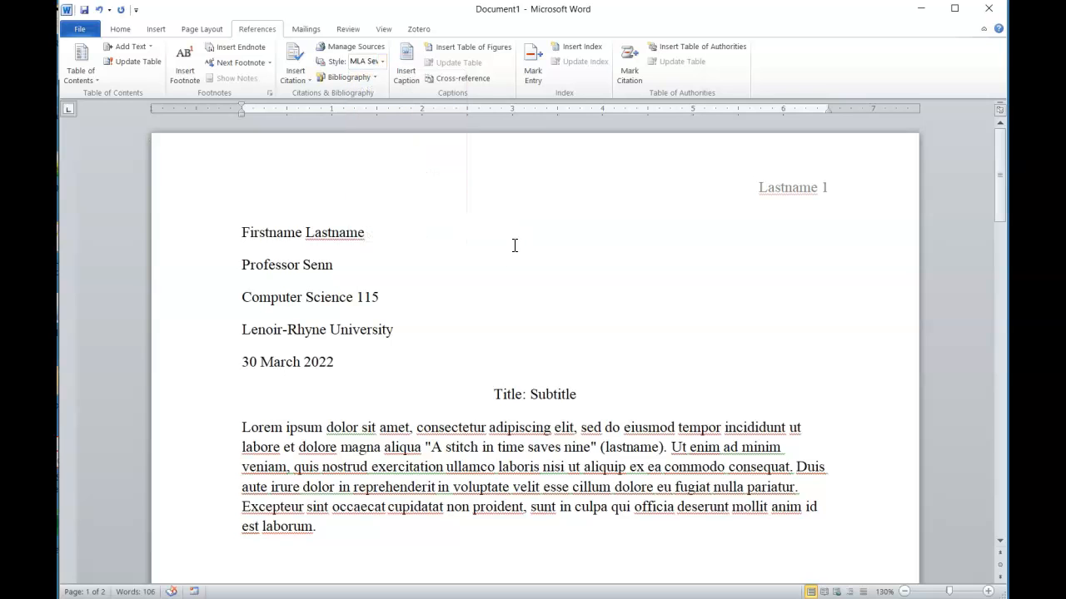